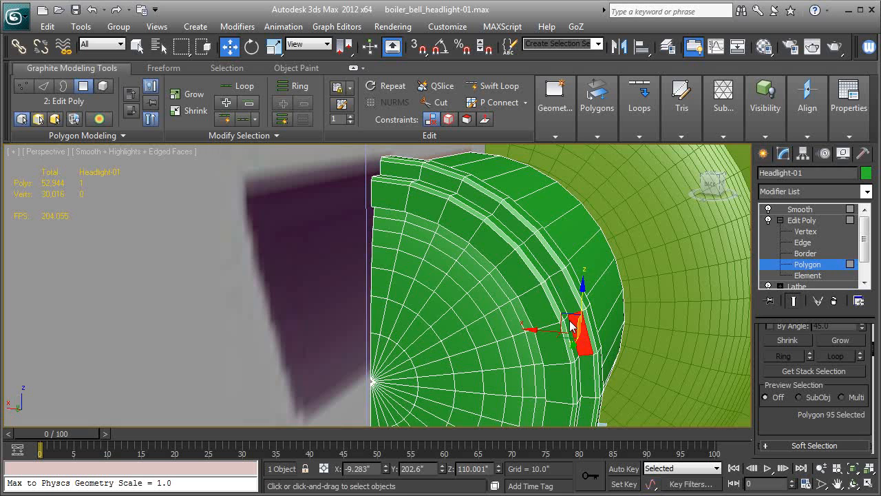
Add the six adjoining front-face polygons of the headlight's outer rim to the selection, following the arc up to the centre line.
ctrl+click(564, 289)
ctrl+click(538, 253)
ctrl+click(515, 231)
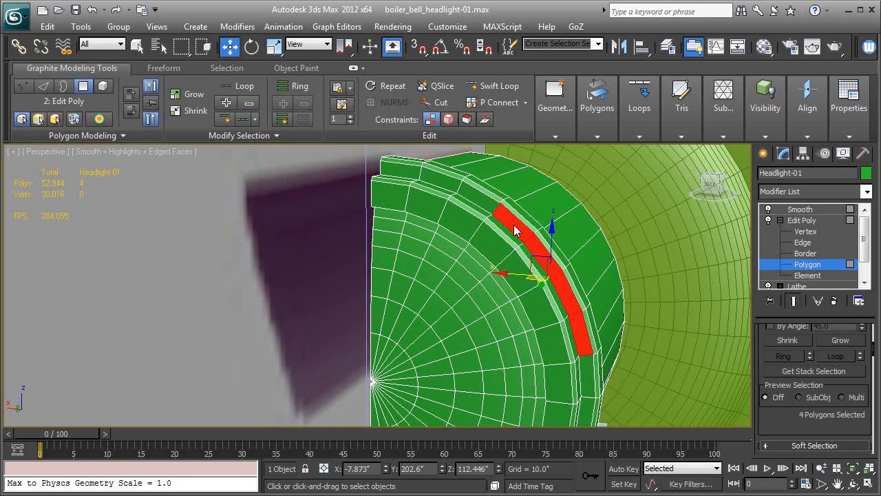
ctrl+click(482, 203)
ctrl+click(449, 183)
ctrl+click(415, 177)
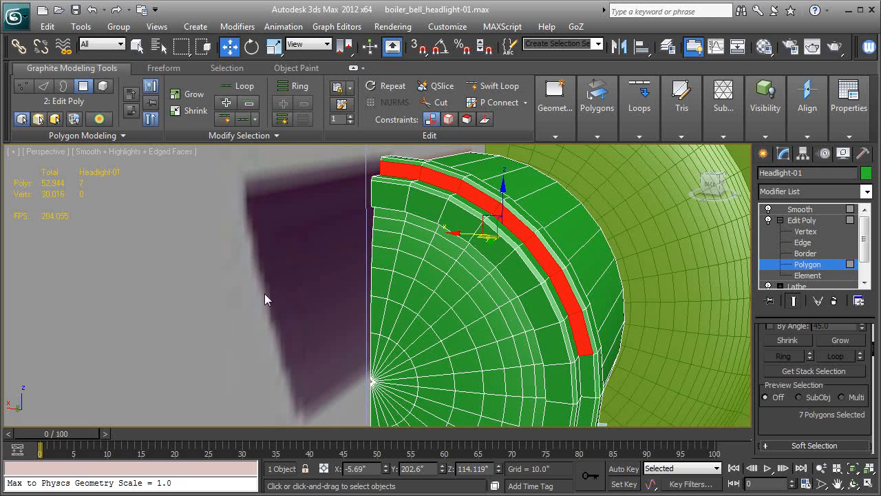
Extend the polygon selection with the seven matching front rim faces on the headlight's opposite side.
alt+middle_drag(265, 299, 317, 249)
ctrl+click(339, 181)
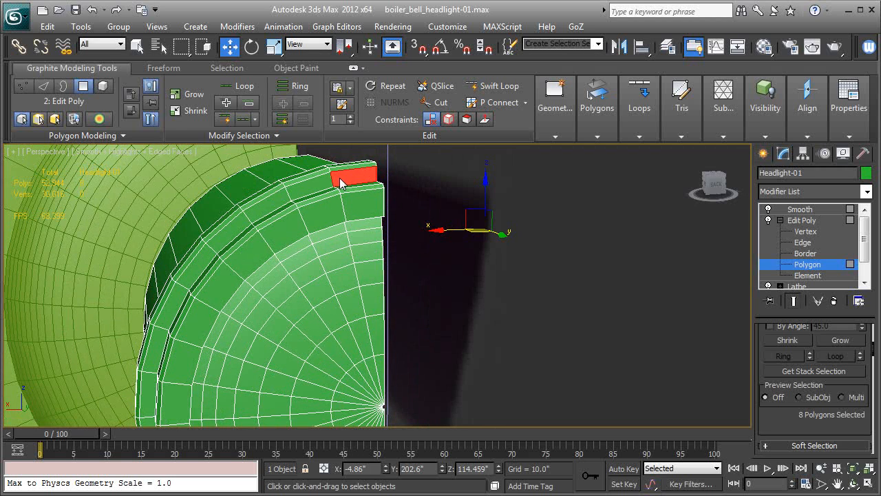
ctrl+click(311, 186)
ctrl+click(260, 209)
ctrl+click(214, 246)
ctrl+click(180, 288)
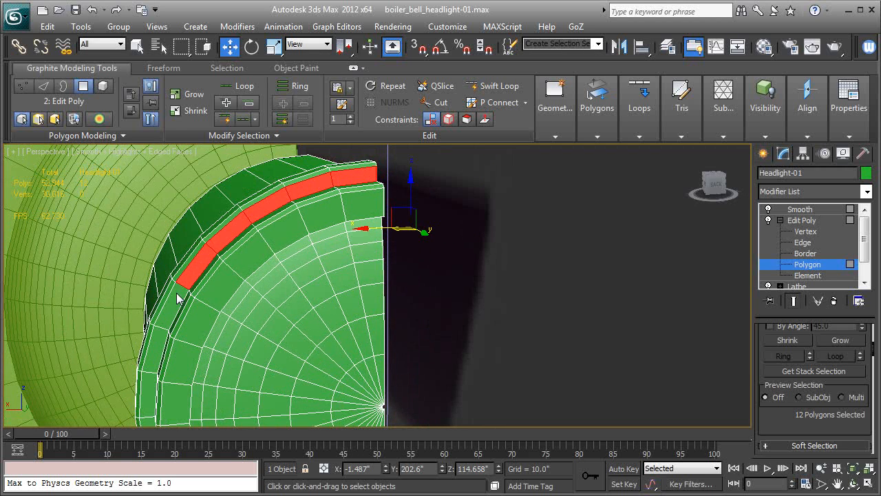
ctrl+click(169, 319)
ctrl+click(164, 351)
Clone the selected rim polygons about 0.15" forward along Y to a new object named light_shade-01.
alt+middle_drag(428, 264, 335, 271)
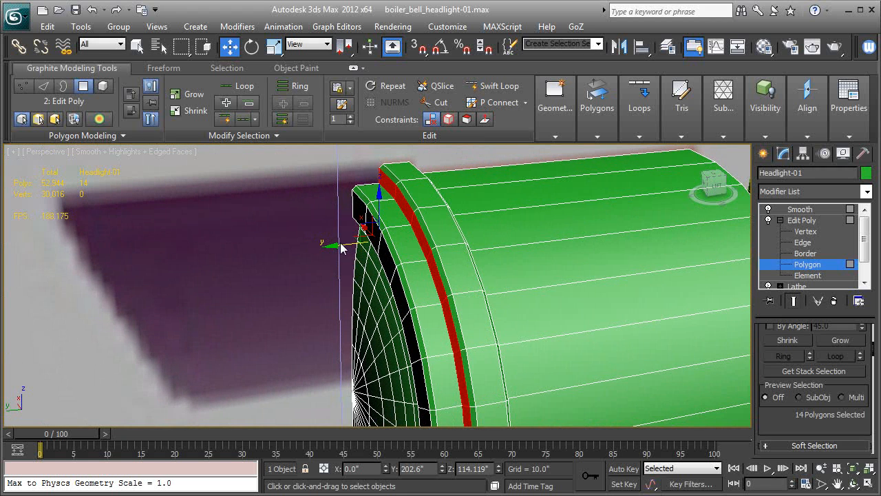
shift+drag(337, 245, 333, 245)
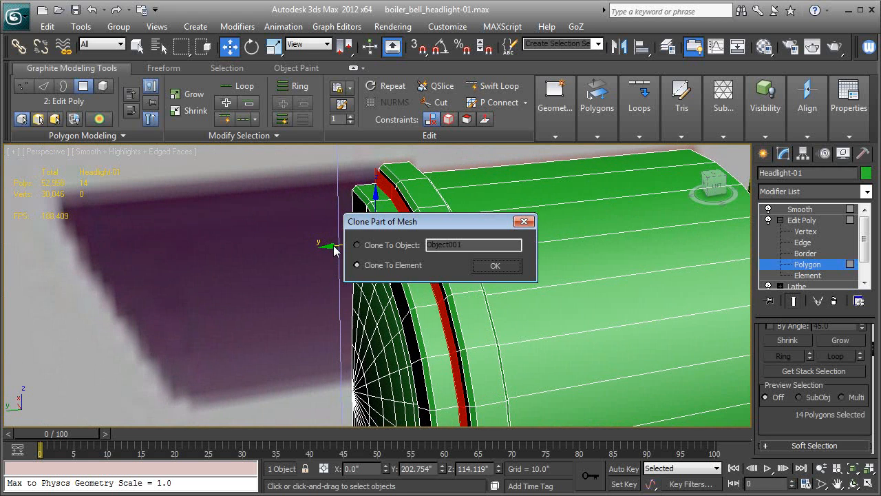
click(397, 246)
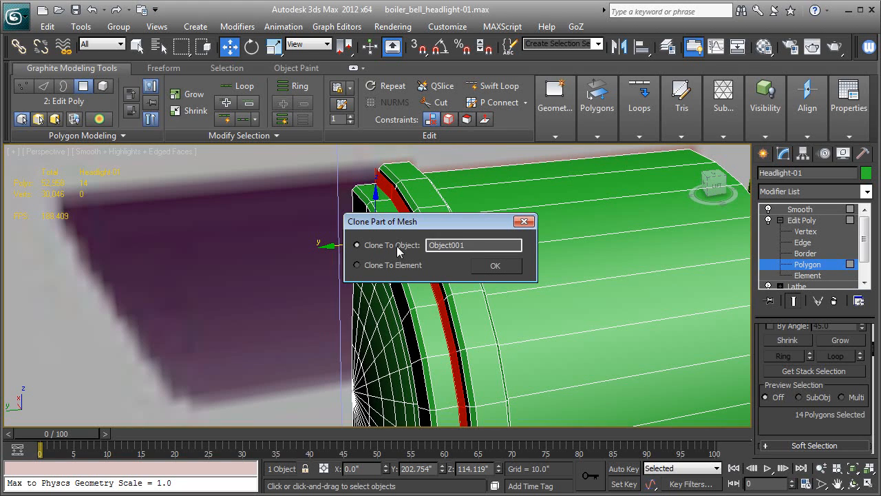
double_click(472, 246)
text(light)
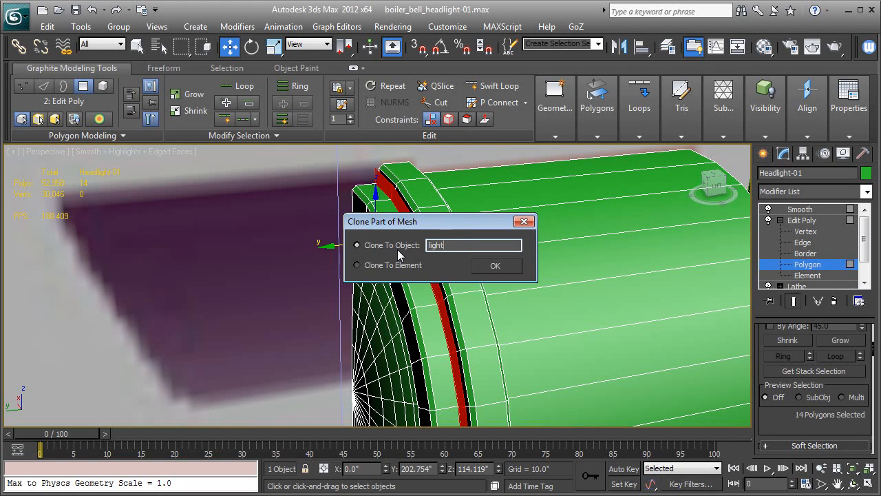
text(_shade-01)
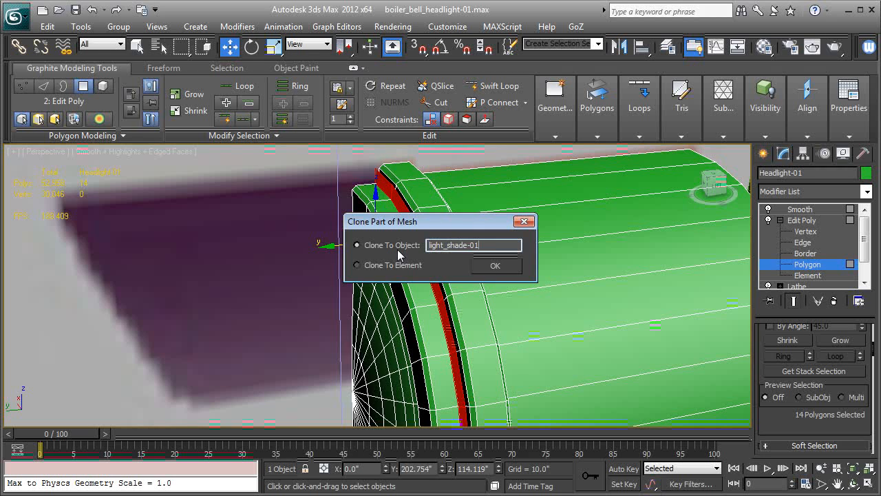
key(Return)
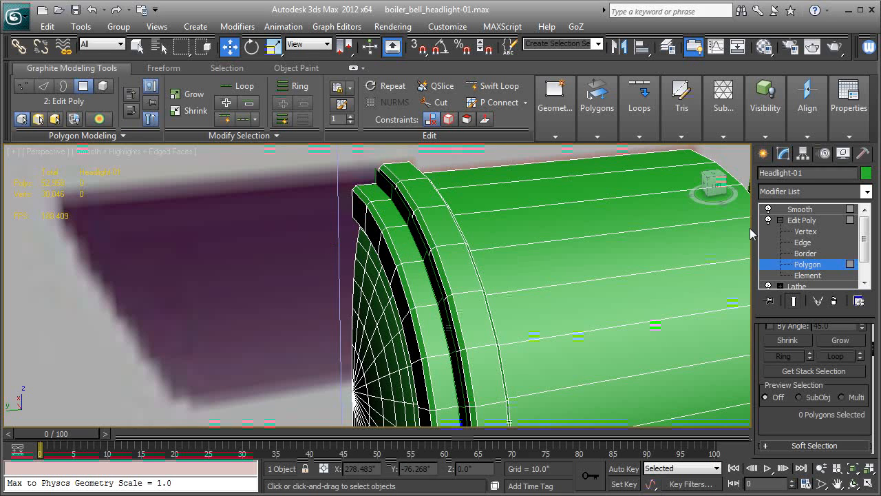
Leave the headlight's polygon editing, returning to its Smooth modifier, and select the light_shade-01 strip instead.
click(802, 221)
click(799, 209)
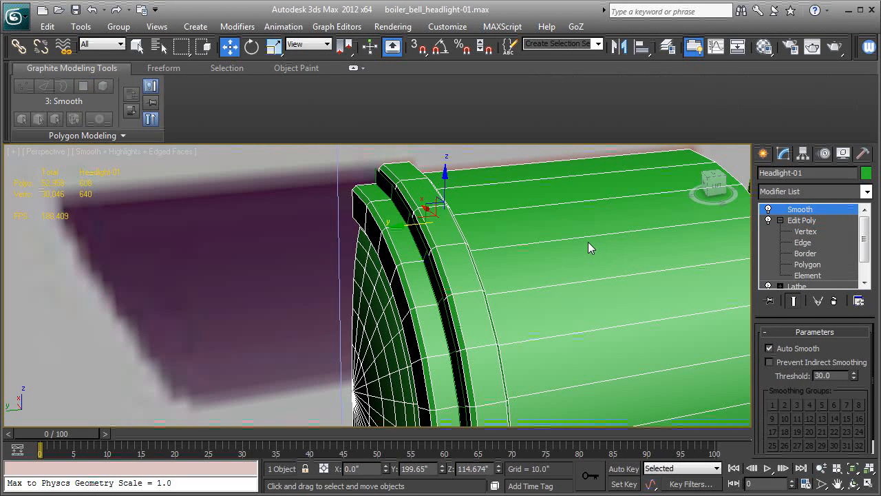
click(201, 243)
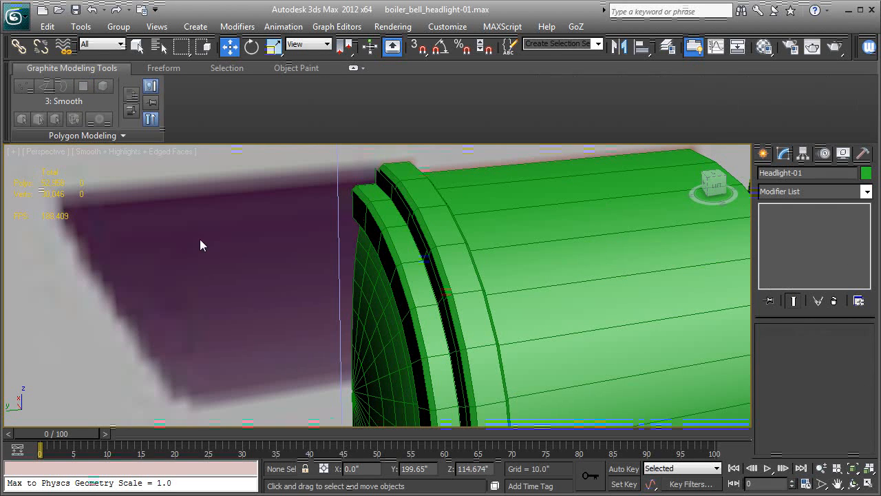
click(413, 221)
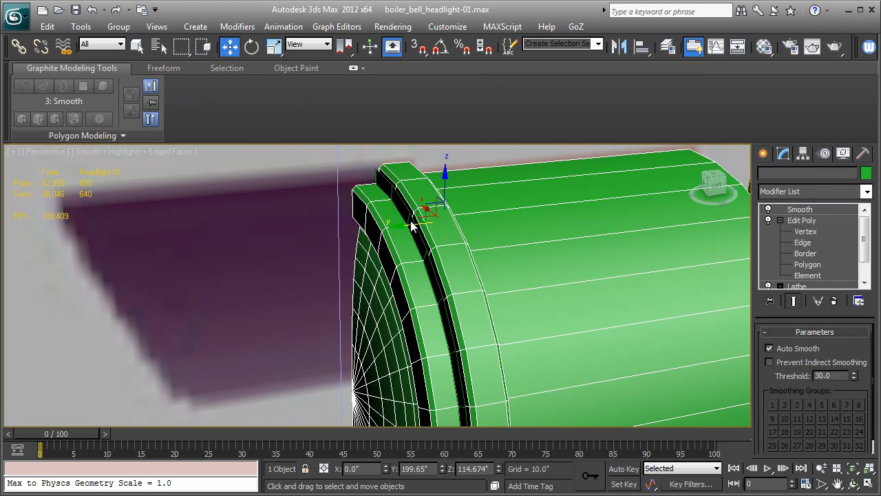
click(413, 223)
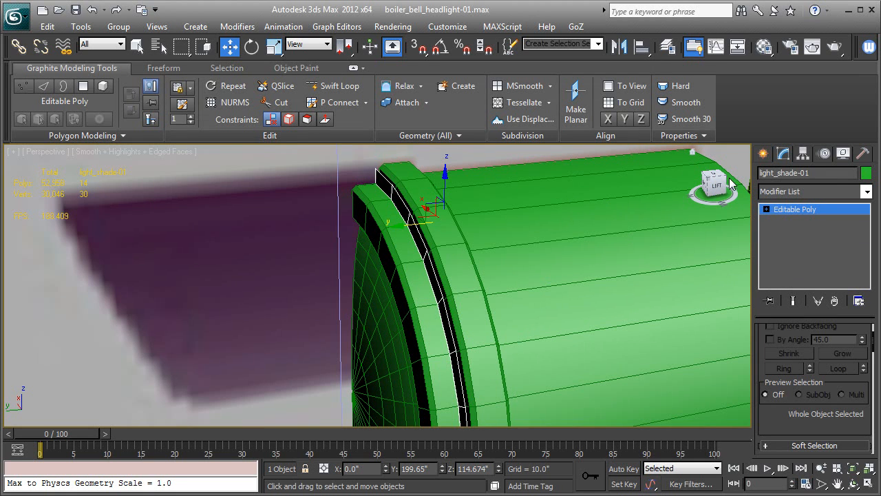
Center the pivot of light_shade-01 to the object.
click(803, 153)
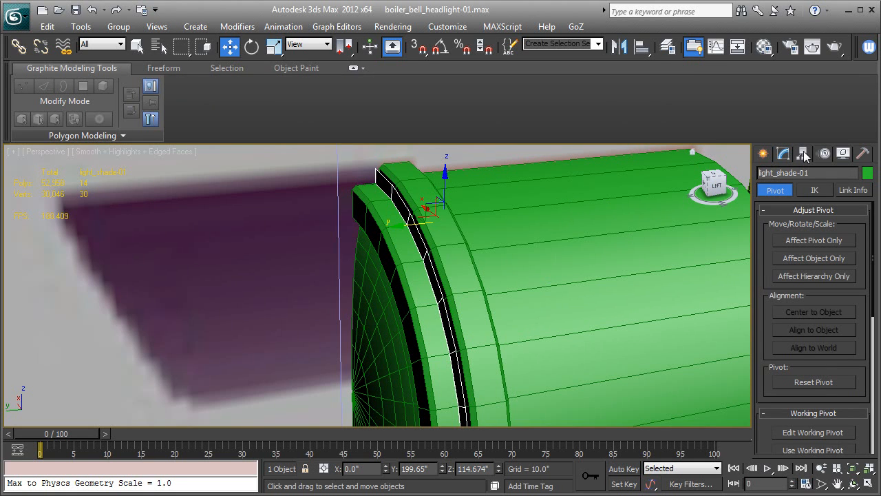
click(805, 241)
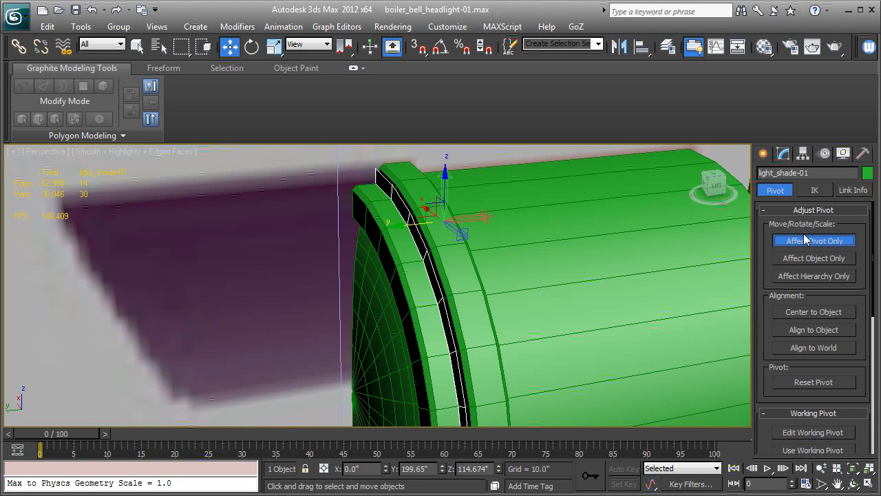
click(807, 314)
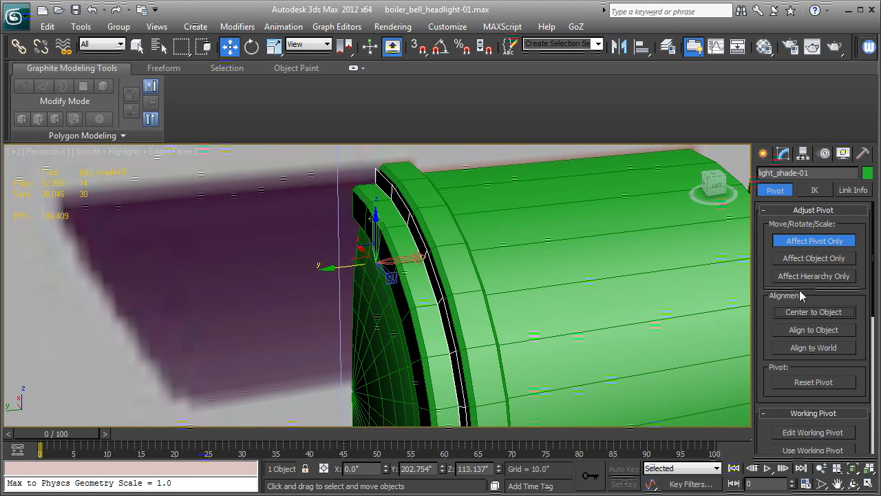
click(800, 241)
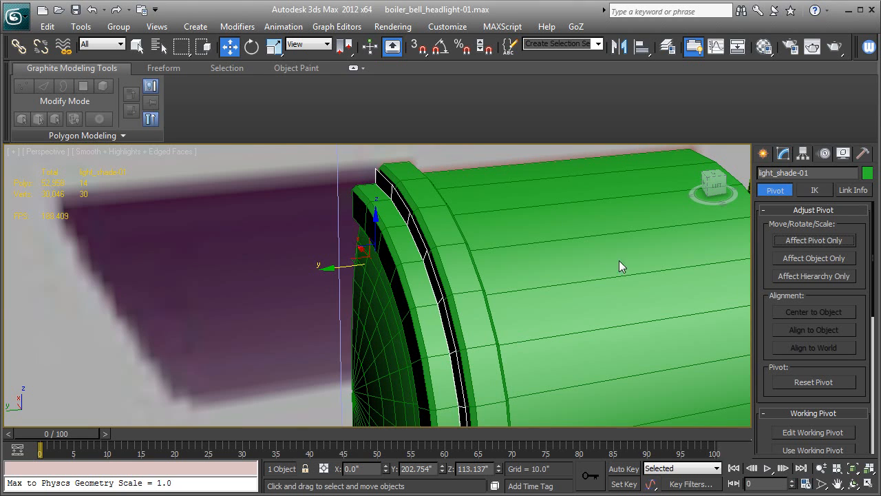
Extrude all the polygons of light_shade-01 forward by a height of 12.293".
click(784, 155)
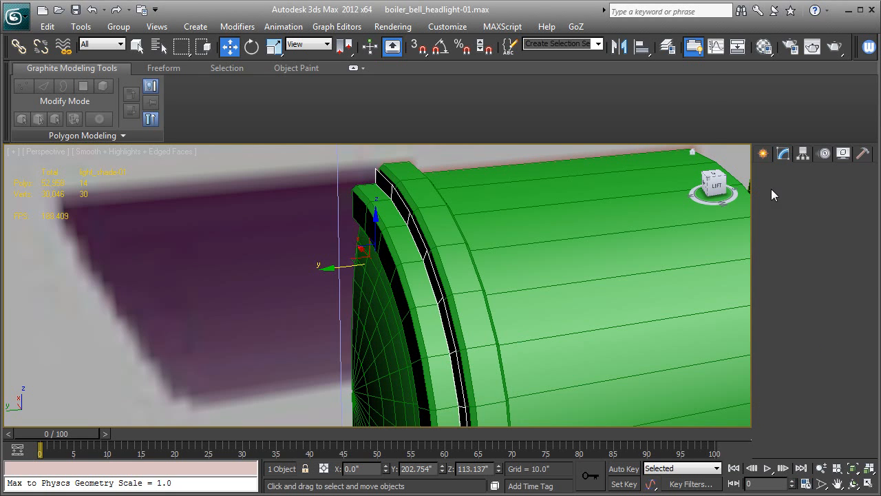
click(767, 209)
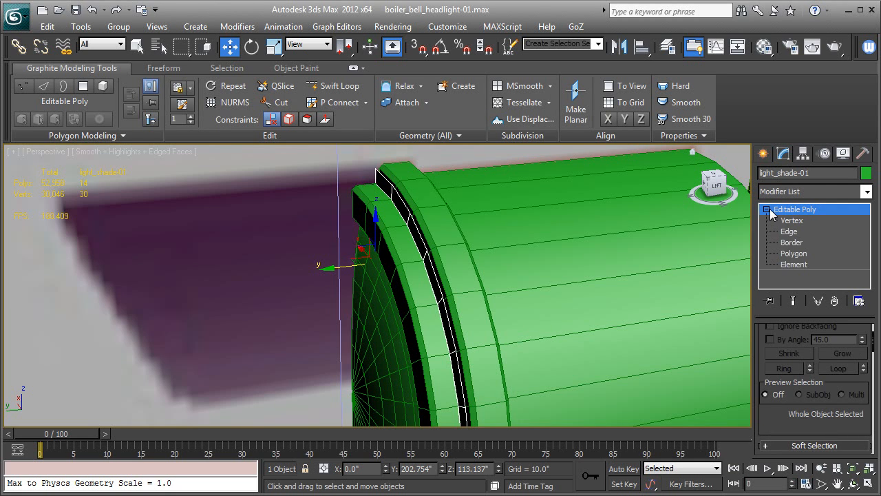
click(793, 253)
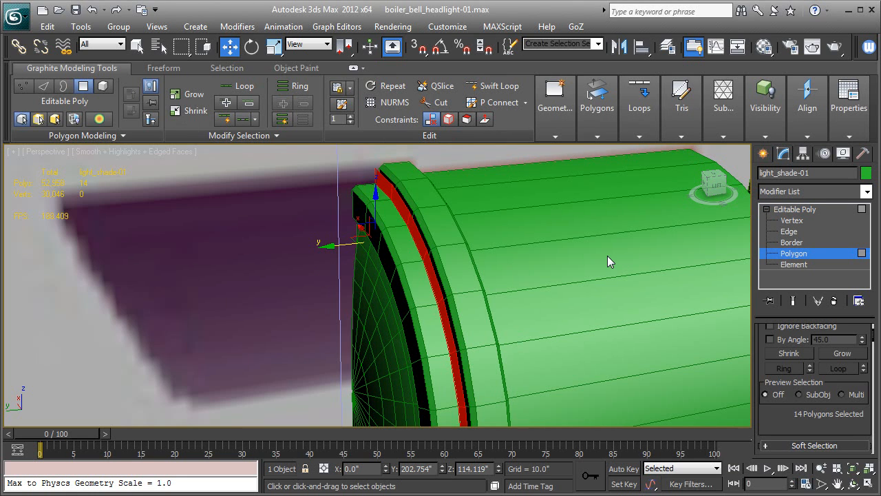
scroll(789, 421, down, 5)
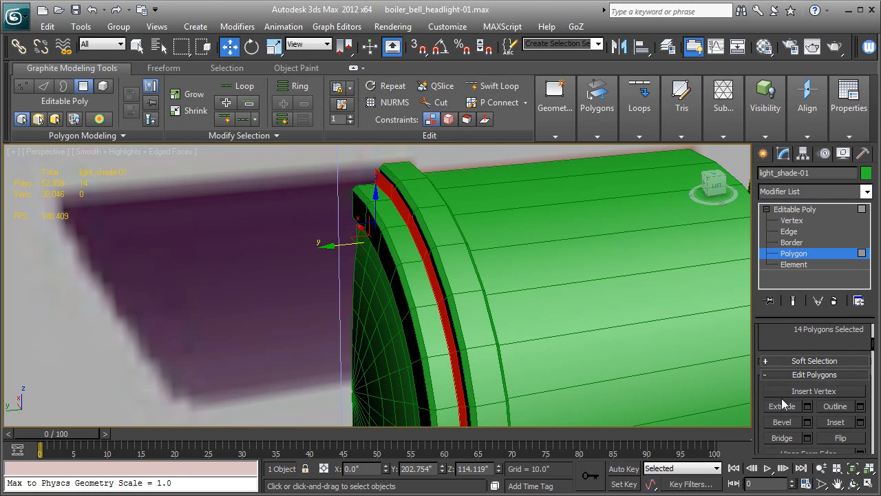
click(807, 406)
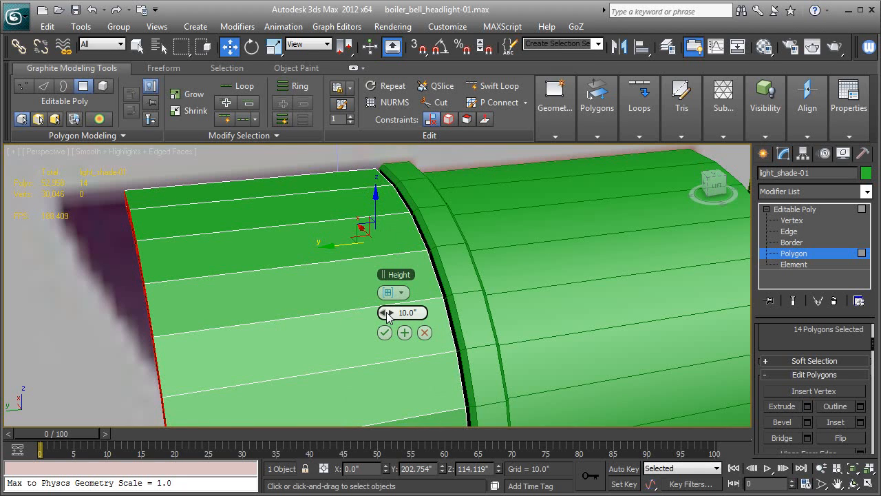
mouse_move(387, 313)
mouse_down()
mouse_move(396, 311)
mouse_move(393, 330)
mouse_up()
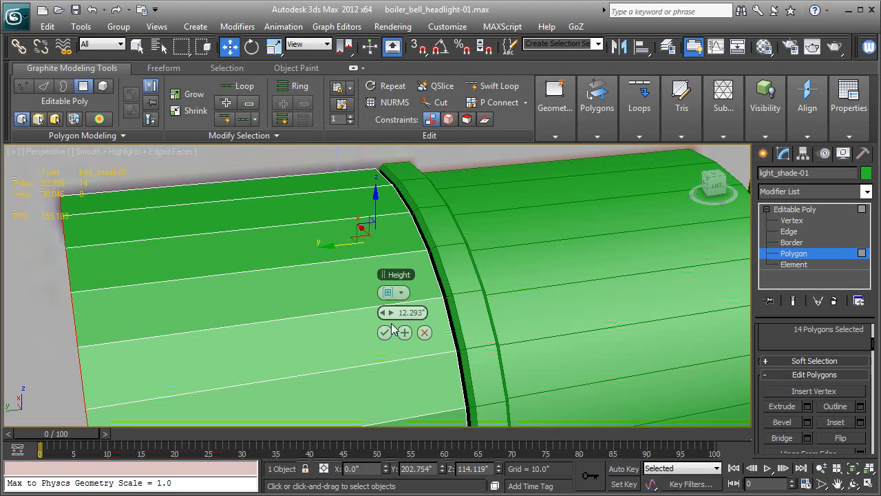
click(385, 332)
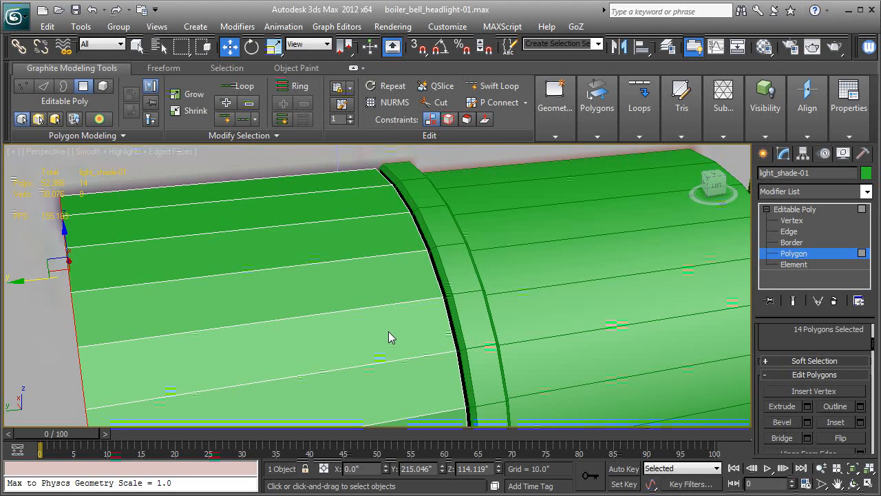
Frame the shade in the left view and make it see-through so the reference image shows behind it.
key(l)
key(z)
middle_drag(408, 307, 318, 303)
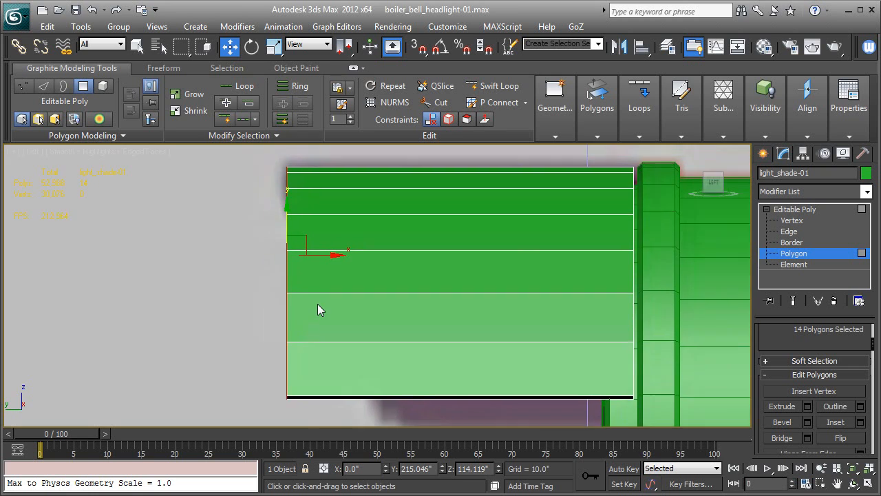
key(F3)
key(F3)
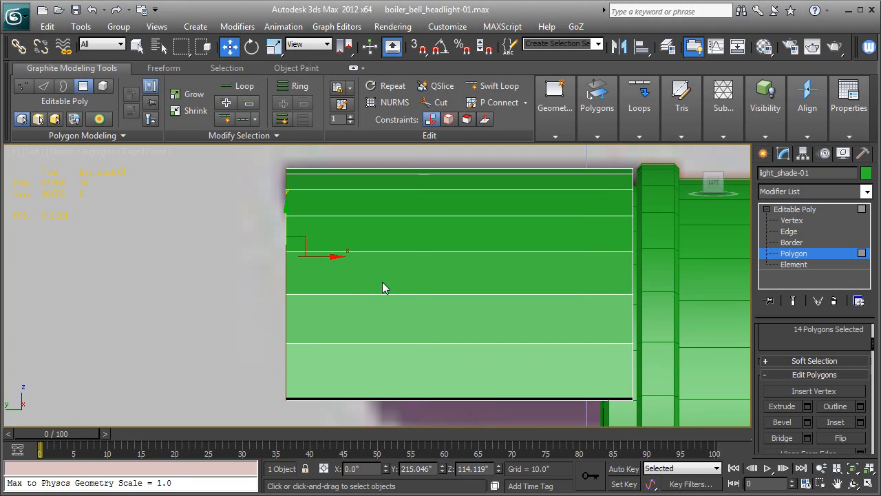
key(alt+x)
middle_drag(414, 288, 392, 262)
scroll(389, 277, down, 2)
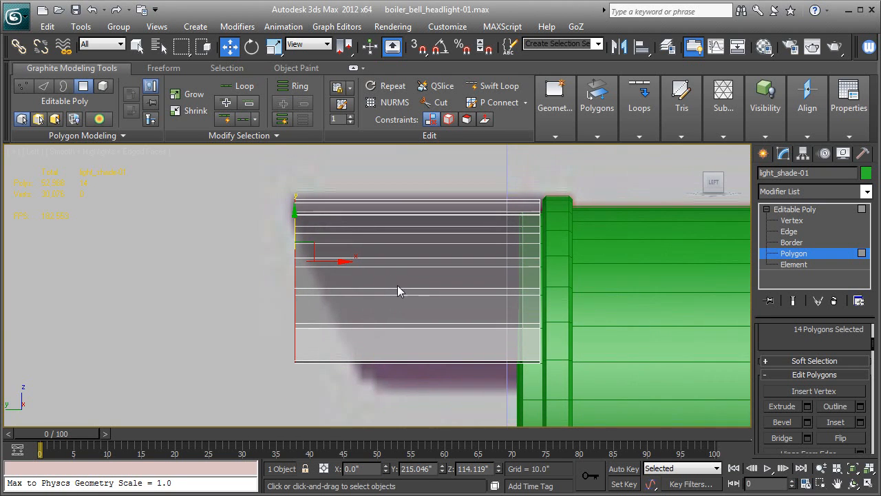
Draw a straight two-point spline line about 11" long along the slanted front edge of the shade in the reference image.
click(802, 209)
click(764, 154)
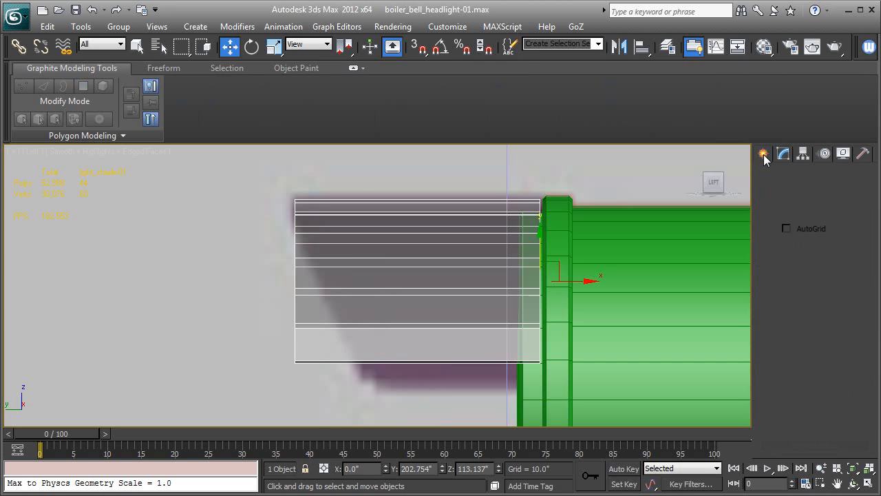
click(785, 177)
click(792, 253)
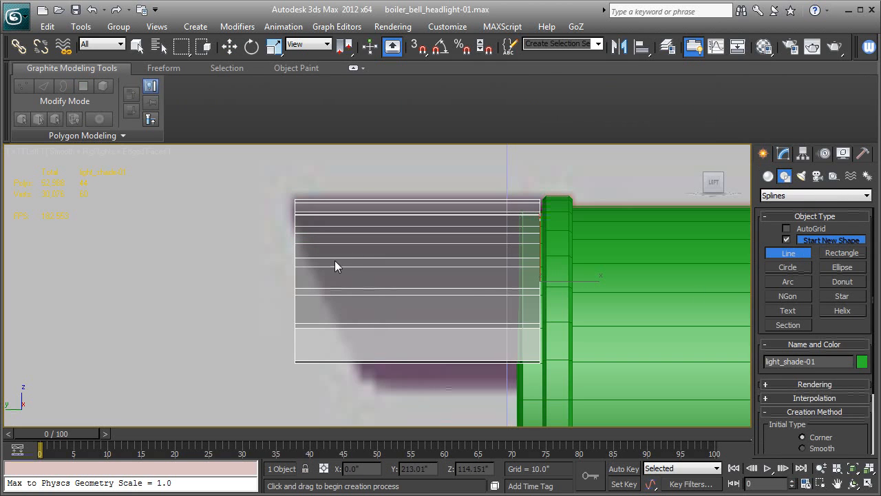
click(285, 194)
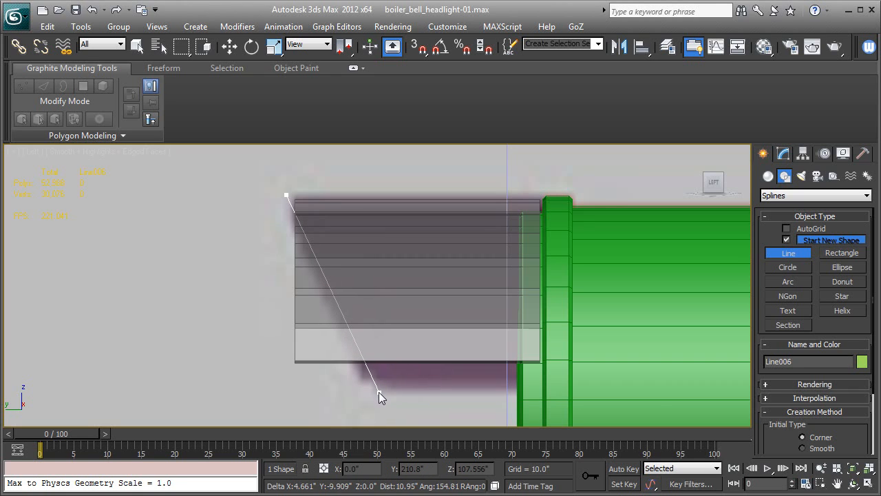
click(379, 392)
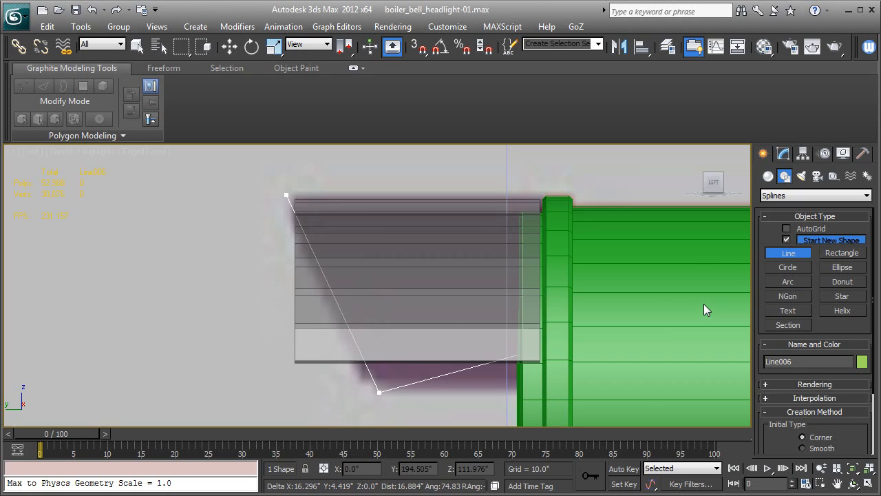
right_click(412, 383)
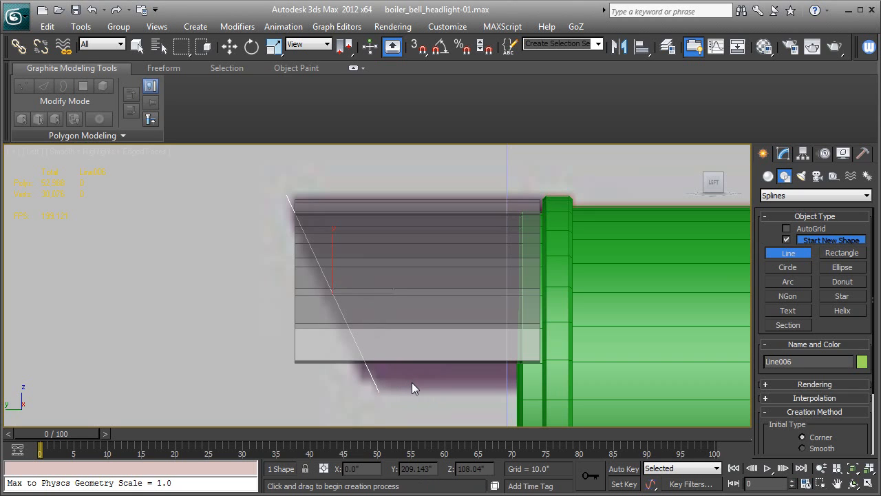
Switch to the Select tool and select the see-through light shade mesh behind the slanted guide line.
click(784, 155)
middle_drag(429, 274, 435, 282)
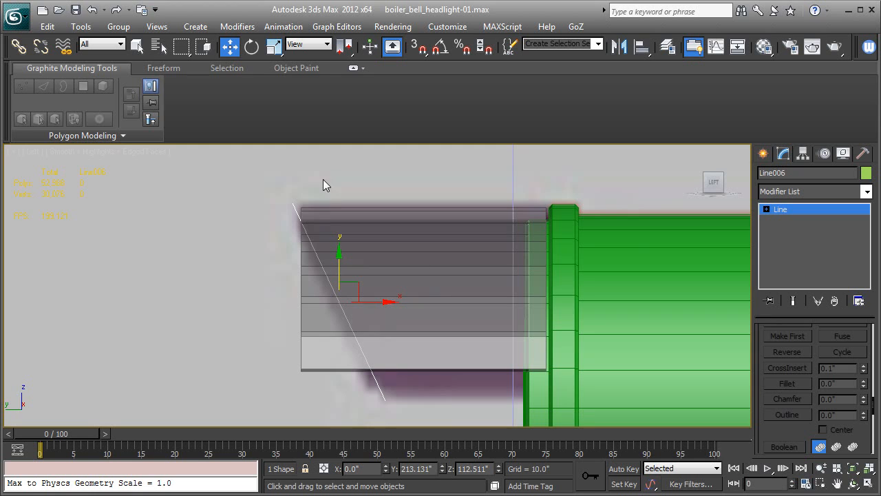
click(137, 46)
click(433, 250)
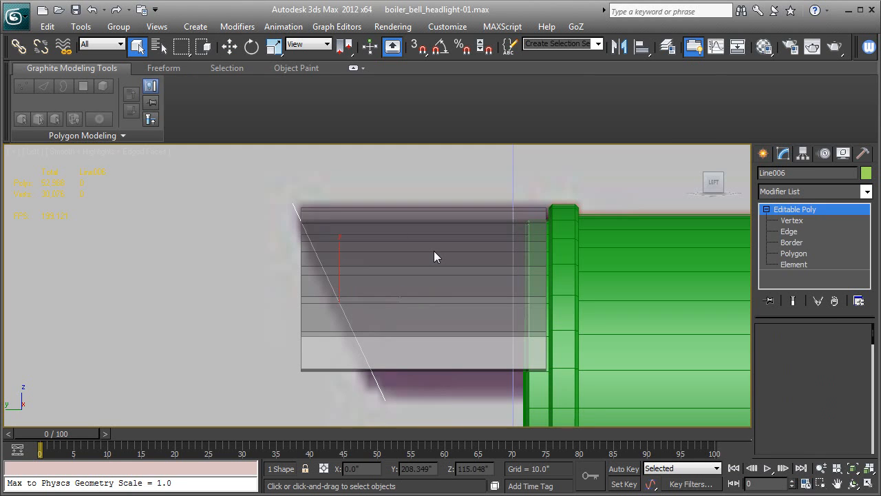
Enter vertex editing on light_shade-01 and move the topmost front-edge vertices onto the slanted guide line.
click(789, 221)
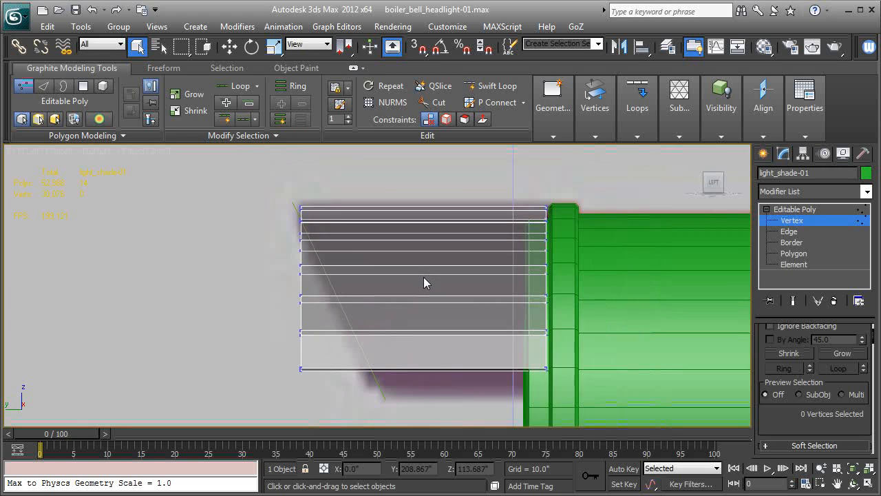
scroll(423, 278, up, 2)
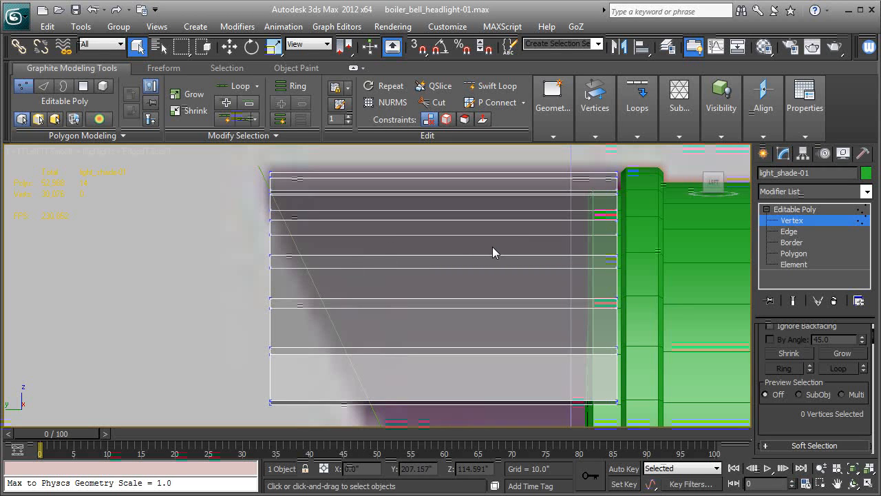
mouse_move(475, 264)
middle_down()
mouse_move(472, 242)
mouse_move(475, 267)
mouse_move(472, 246)
mouse_move(465, 257)
middle_up()
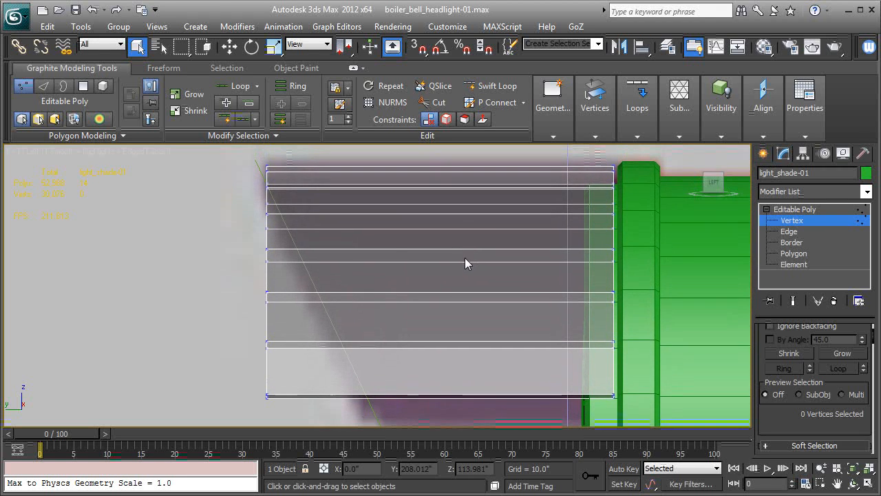
scroll(222, 183, up, 2)
middle_drag(222, 183, 268, 286)
scroll(268, 286, up, 2)
drag(193, 197, 270, 221)
key(w)
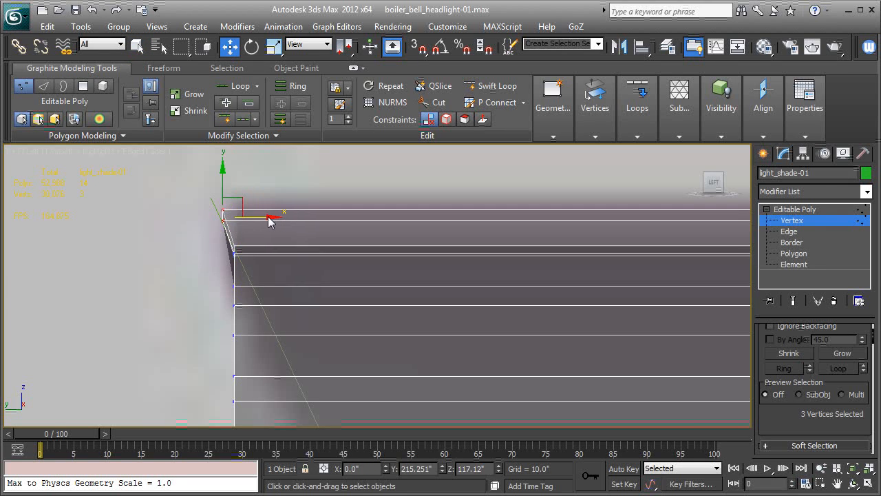
alt+drag(207, 218, 257, 212)
Select the front vertices just below the top corner and shift them about 0.056" along X onto the guide line.
drag(215, 246, 245, 259)
scroll(254, 268, up, 3)
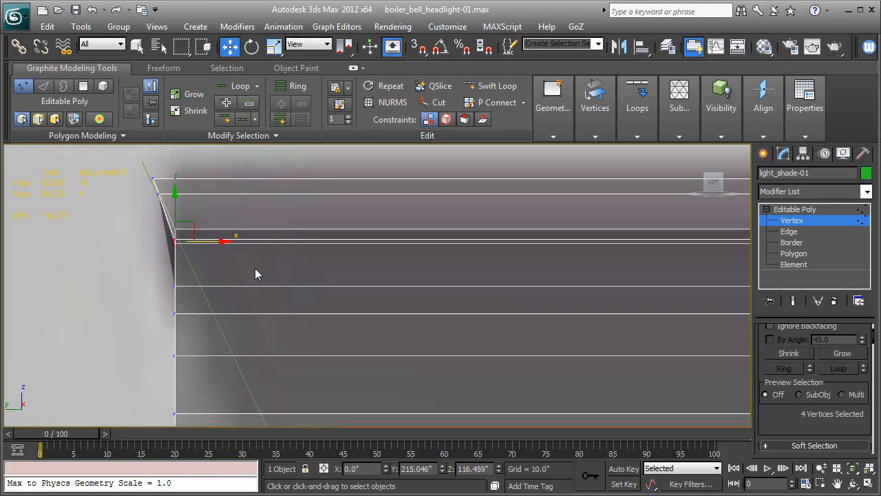
middle_drag(257, 269, 477, 366)
scroll(310, 328, up, 3)
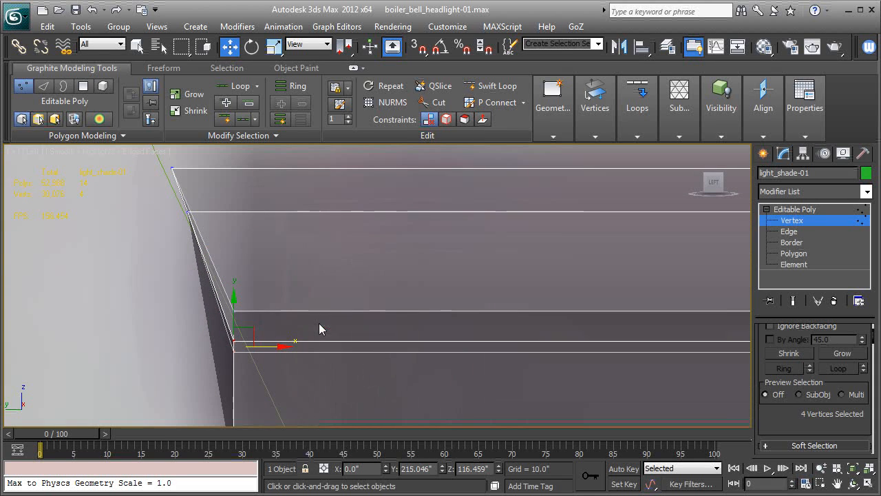
drag(272, 346, 284, 347)
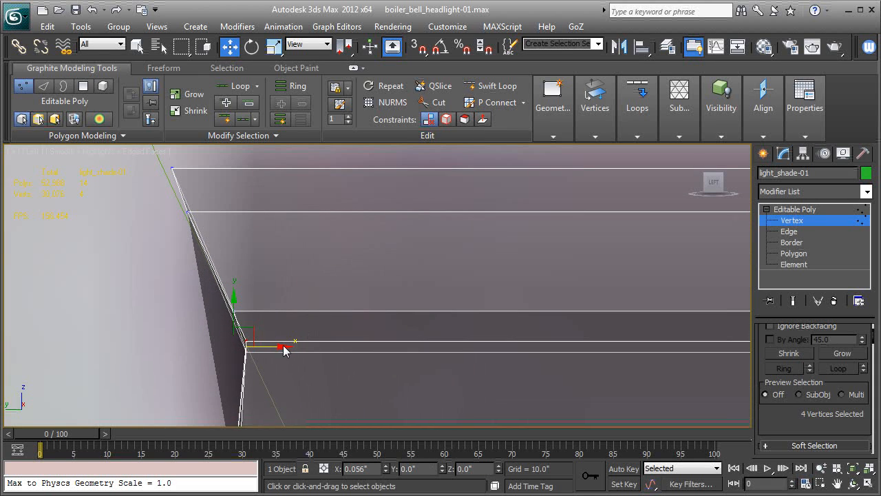
Align the next two rows of front vertices down the upper part of the shade with the guide line, moving along X only.
middle_drag(285, 347, 305, 305)
mouse_move(232, 285)
alt+mouse_down()
mouse_move(277, 295)
mouse_move(298, 314)
alt+mouse_up()
middle_drag(297, 313, 238, 243)
drag(304, 299, 304, 299)
drag(296, 266, 368, 267)
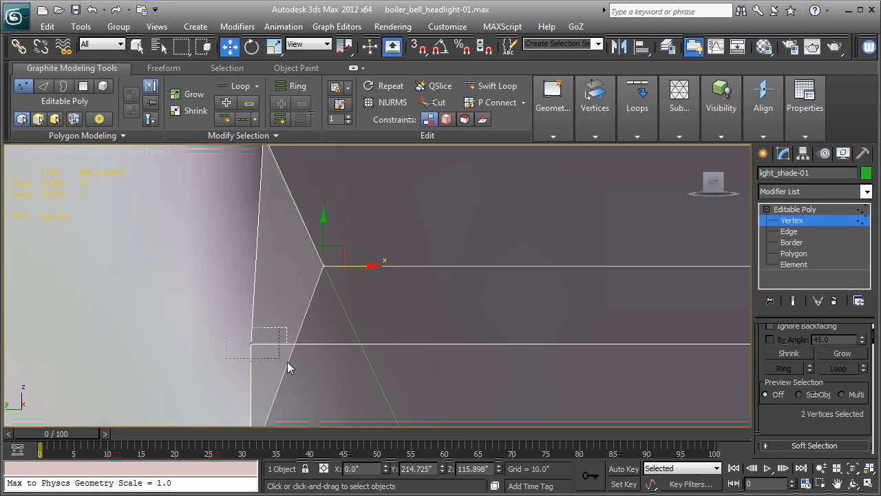
drag(288, 368, 406, 342)
drag(775, 420, 796, 474)
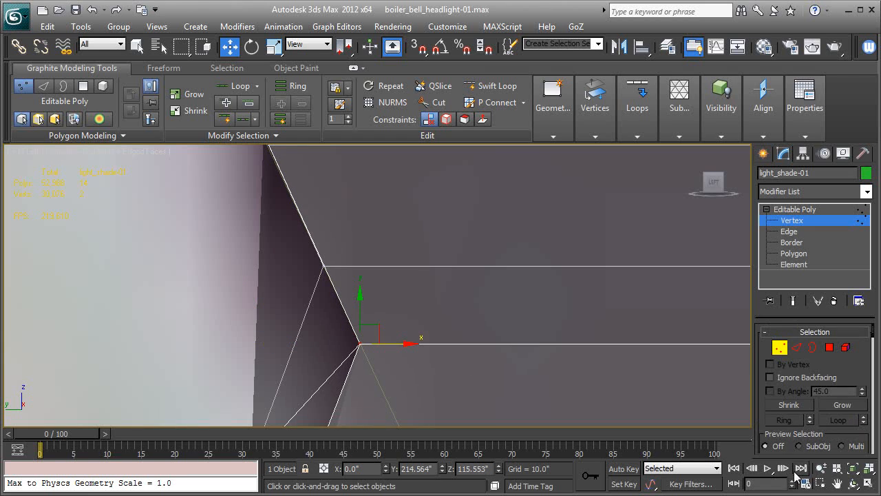
Slide the following two rows of front vertices horizontally until they meet the guide line, continuing down the shade's front edge.
middle_drag(368, 338, 350, 219)
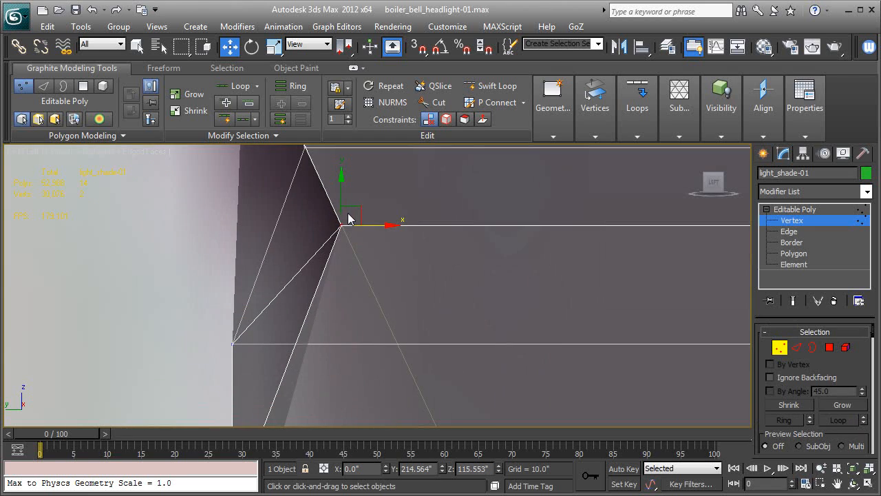
drag(326, 368, 326, 367)
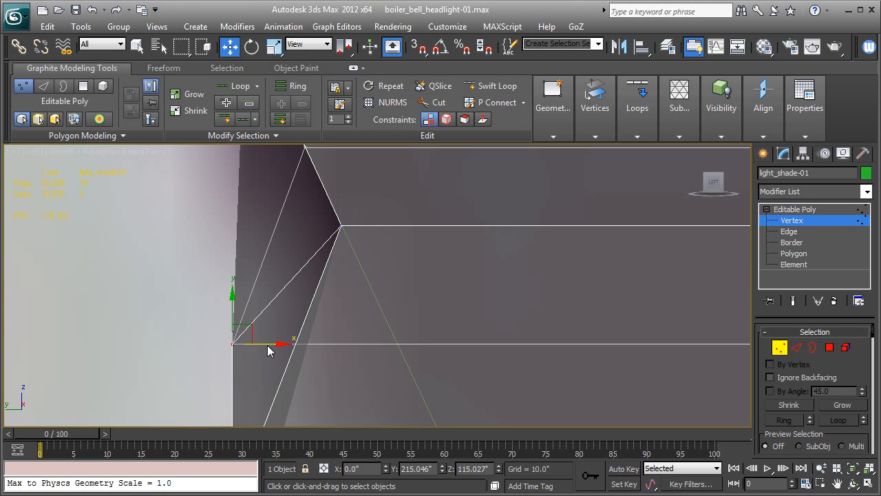
drag(268, 345, 432, 343)
middle_drag(431, 343, 425, 183)
drag(121, 307, 289, 363)
drag(236, 342, 472, 345)
middle_drag(423, 363, 379, 242)
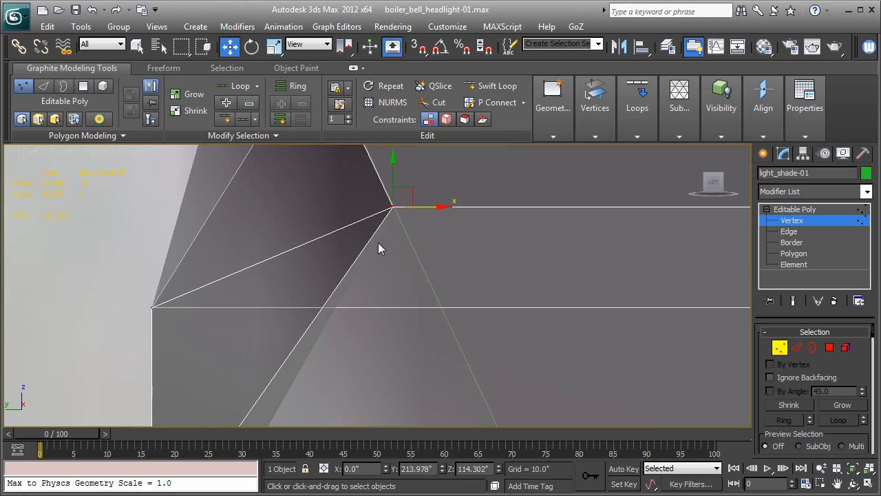
Bring the front vertices around the shade's mid-height onto the guide line, row by row along X.
drag(193, 323, 484, 318)
middle_drag(475, 345, 457, 267)
scroll(457, 267, down, 3)
middle_drag(401, 330, 349, 250)
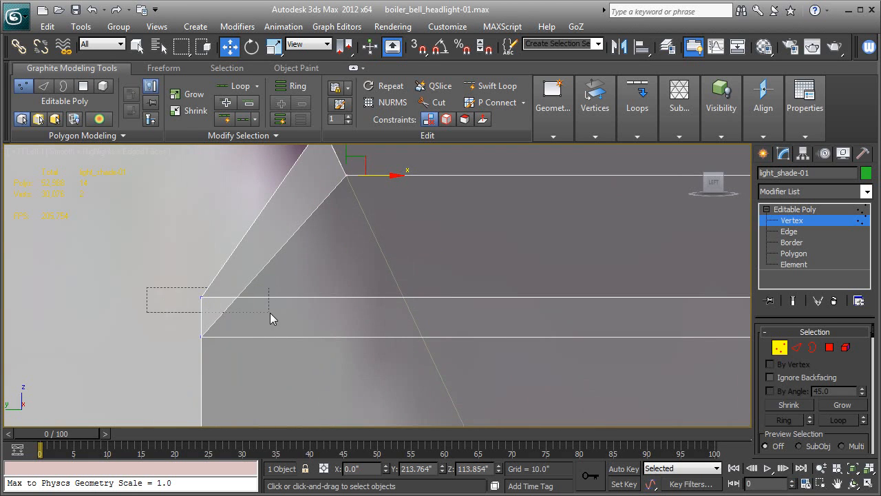
drag(269, 313, 442, 298)
drag(215, 337, 448, 344)
middle_drag(449, 374, 390, 225)
Move the lowest rows of front vertices along X onto the guide line to complete the slant, and leave vertex editing.
drag(73, 318, 462, 349)
drag(126, 349, 478, 385)
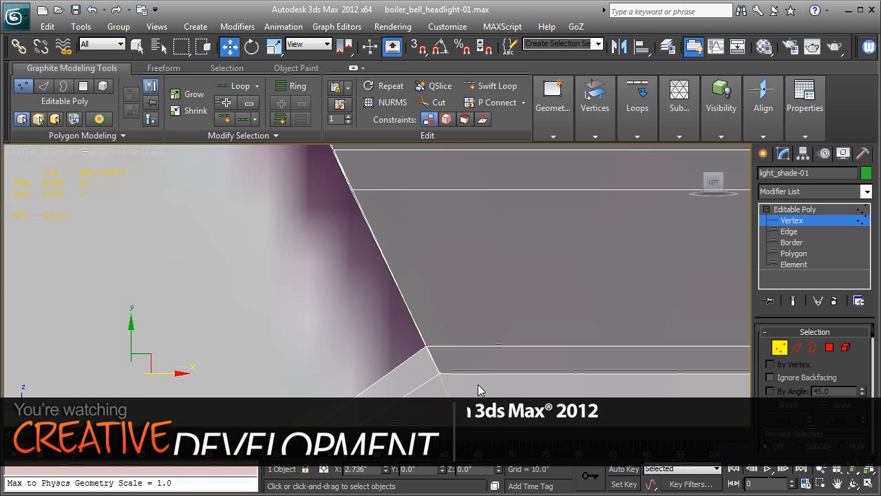
middle_drag(477, 385, 427, 219)
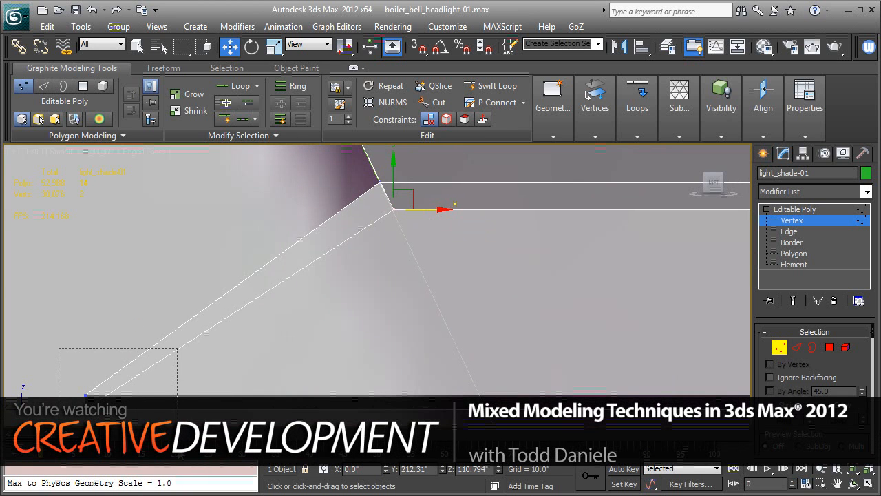
drag(178, 452, 520, 409)
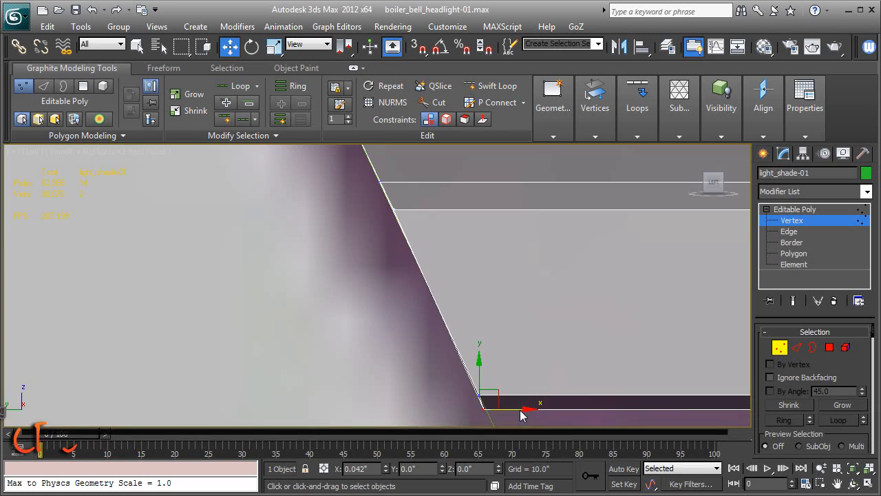
scroll(517, 399, down, 2)
scroll(513, 320, down, 5)
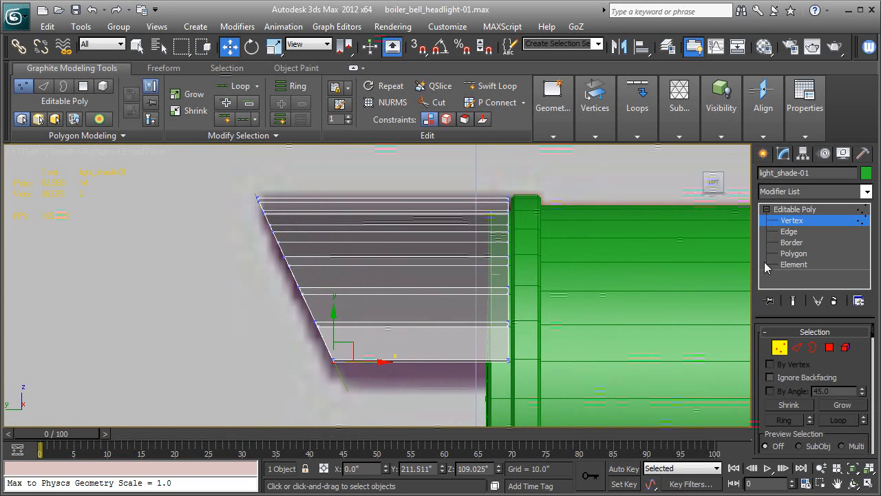
click(787, 209)
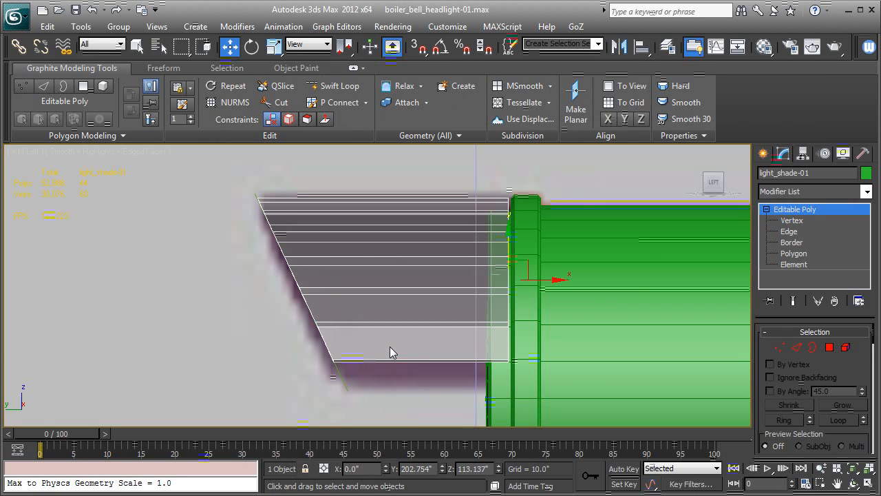
Examine the slanted shade from several angles in perspective, turning off the edged-faces display.
scroll(390, 346, up, 8)
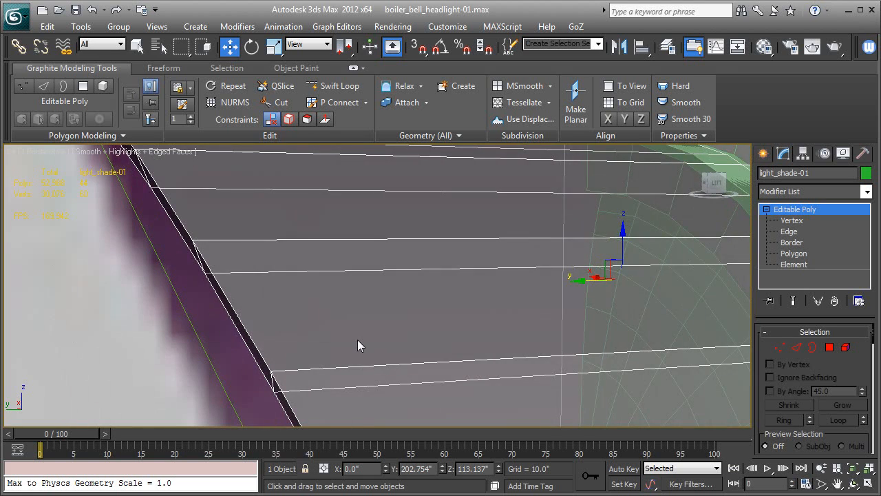
scroll(357, 339, down, 8)
mouse_move(331, 329)
alt+middle_down()
mouse_move(485, 325)
mouse_move(324, 331)
alt+middle_up()
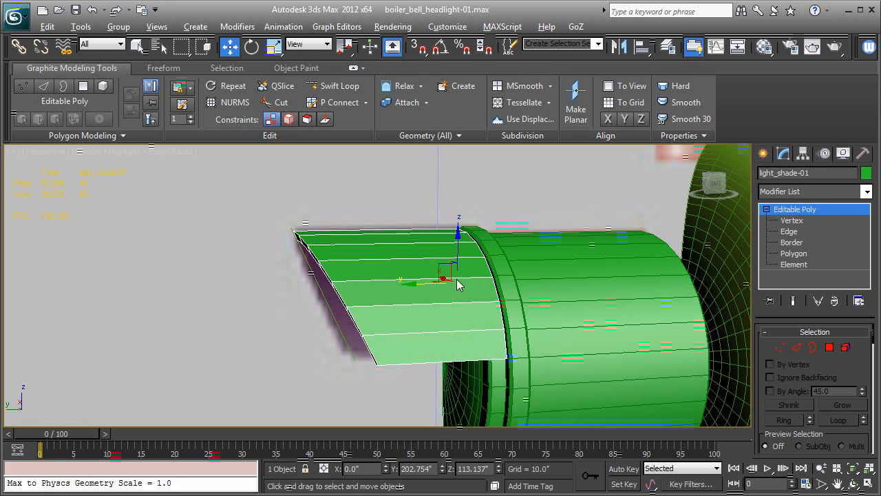
alt+middle_drag(606, 276, 593, 250)
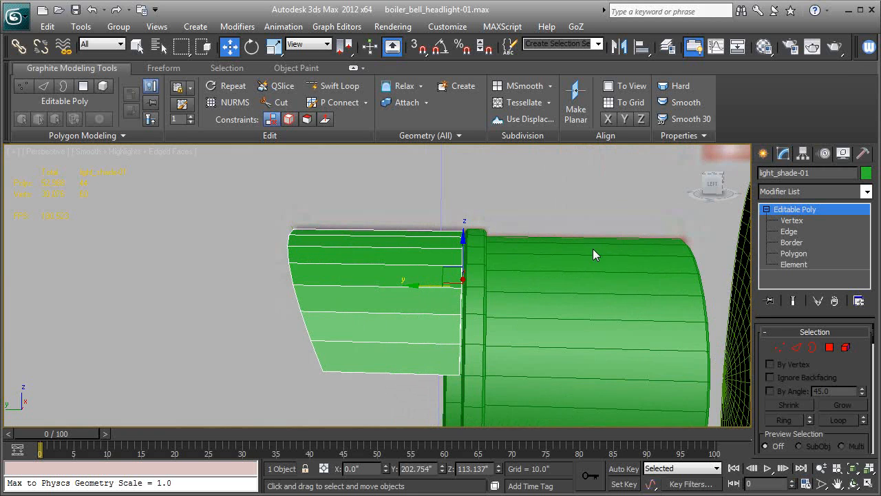
key(F4)
mouse_move(451, 291)
alt+middle_down()
mouse_move(520, 281)
mouse_move(437, 297)
alt+middle_up()
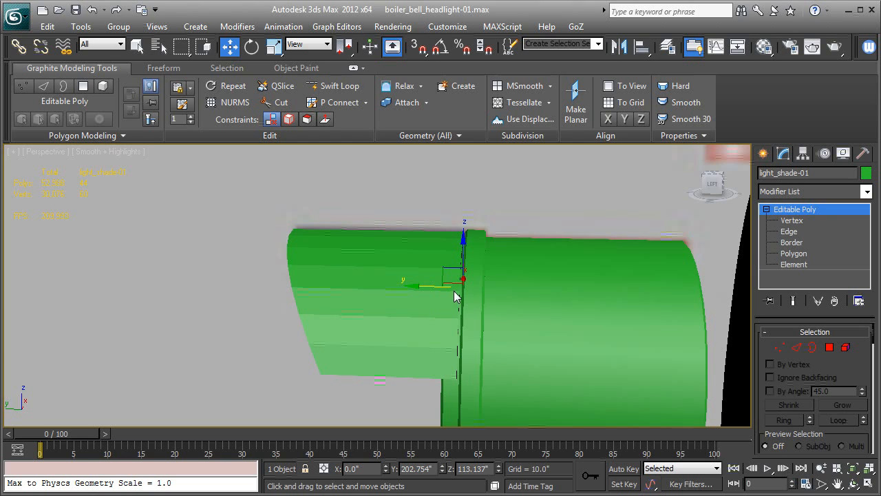
Center the pivot of light_shade-01 to the object and nudge the shade slightly along Y toward the headlight rim.
click(803, 155)
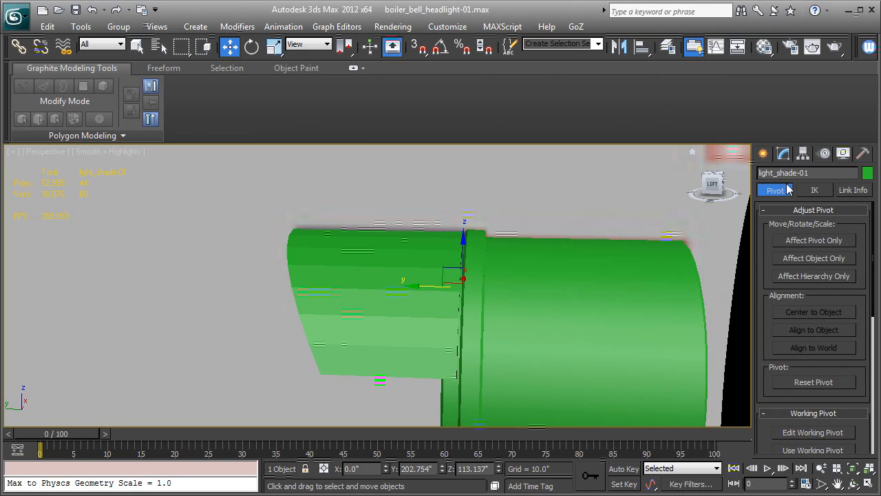
click(793, 244)
click(793, 312)
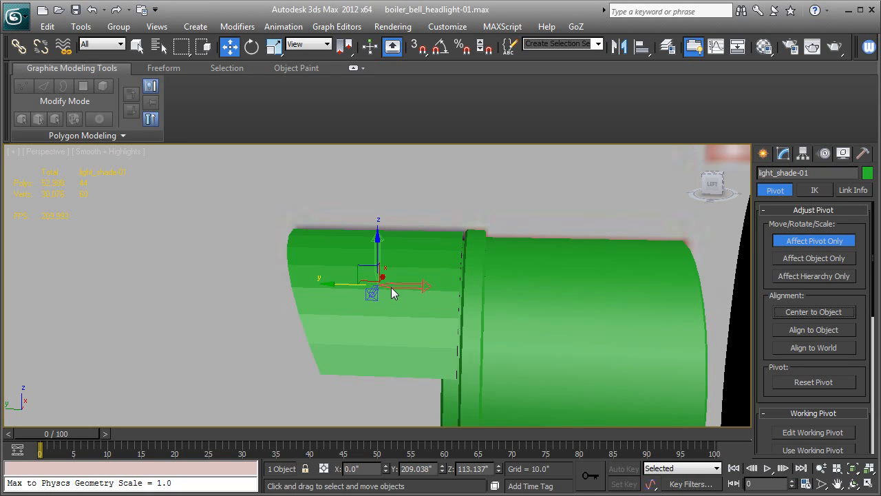
click(776, 245)
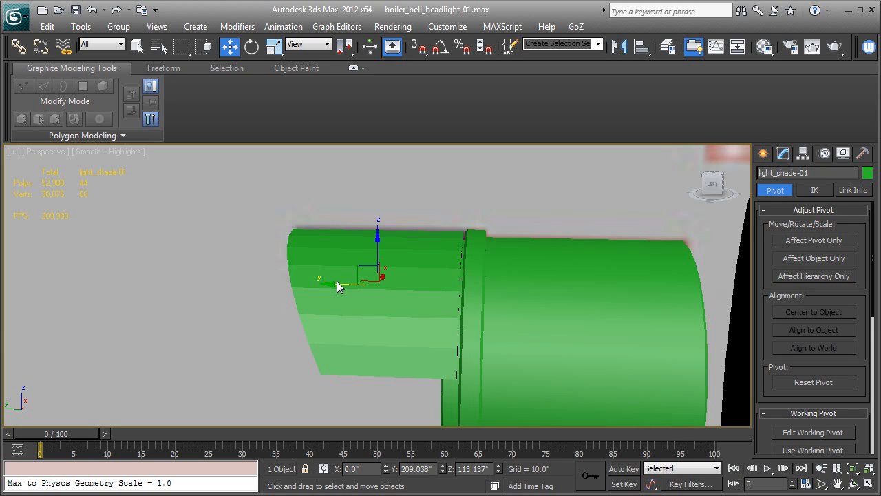
drag(336, 282, 339, 282)
alt+middle_drag(335, 281, 375, 277)
Add an Edit Poly modifier to light_shade-01 and turn the edged-faces display back on.
click(778, 155)
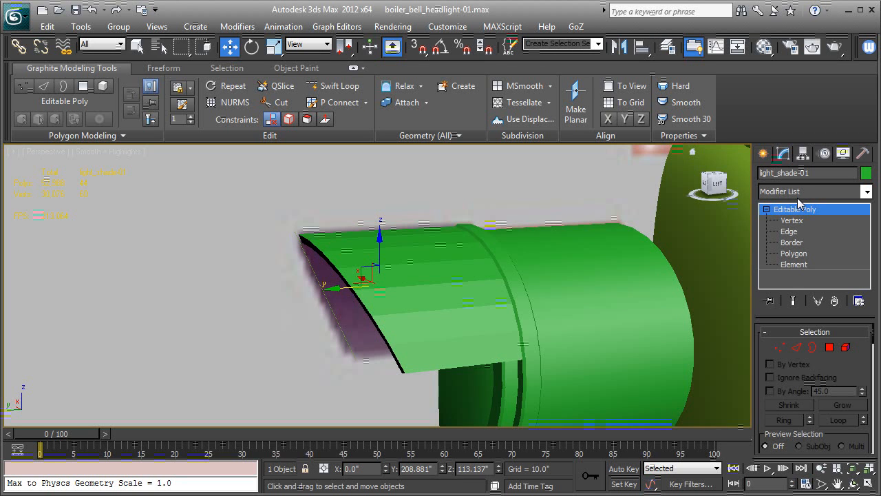
click(798, 192)
key(e)
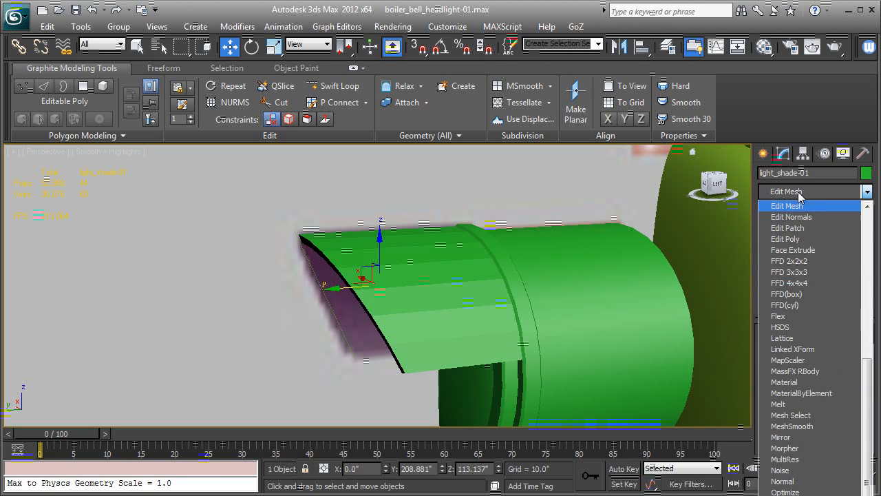
click(801, 238)
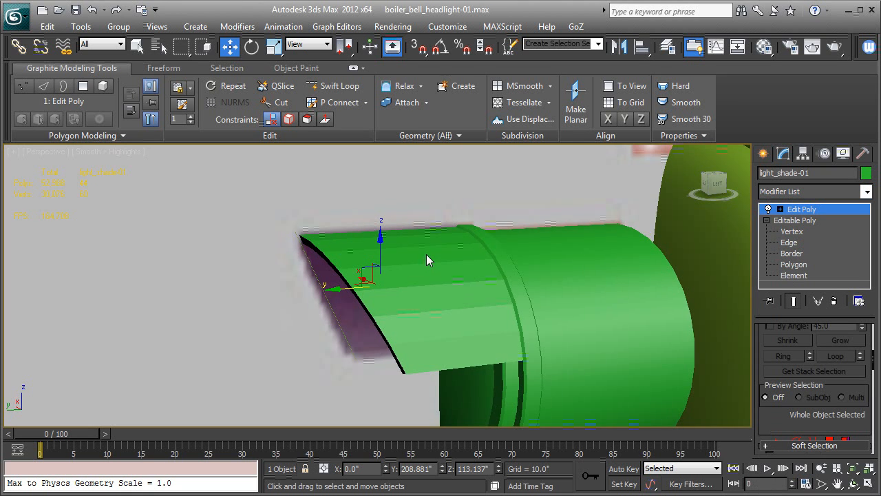
middle_drag(426, 255, 428, 263)
key(F4)
scroll(428, 263, up, 4)
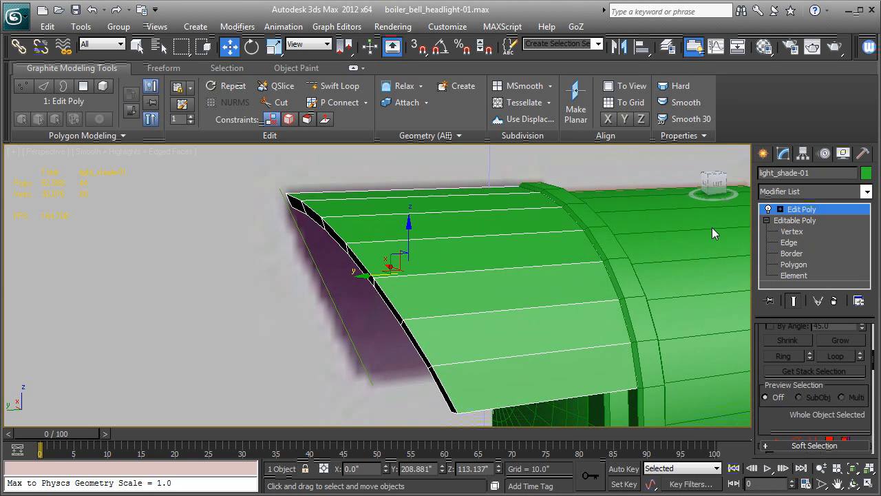
Enter edge editing in the Edit Poly modifier and select the edge loops bordering the shade's slanted front face.
click(781, 210)
click(787, 232)
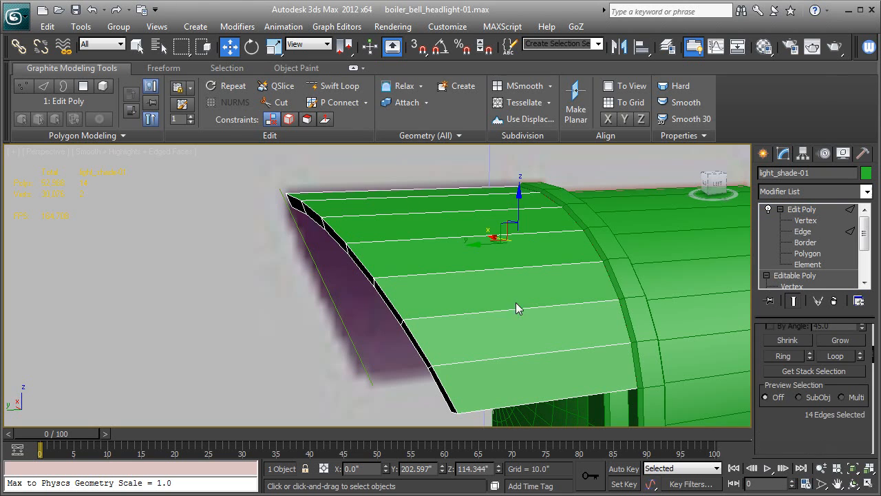
click(392, 310)
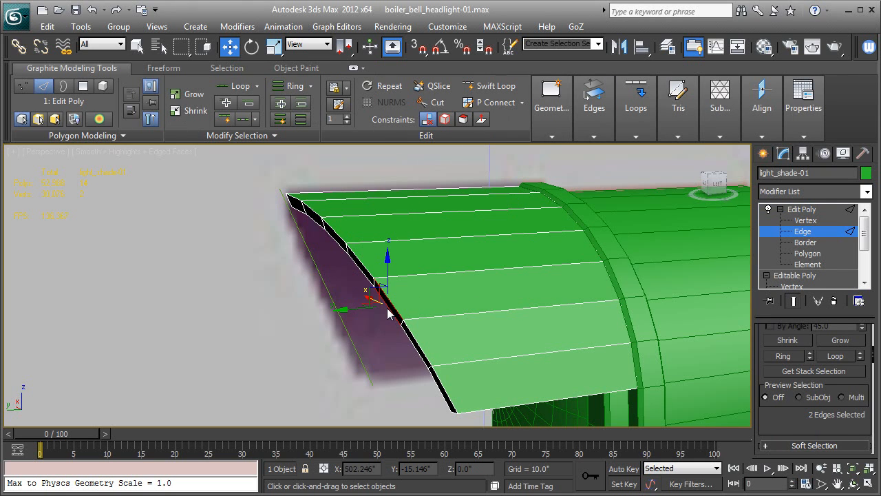
double_click(390, 313)
alt+middle_drag(357, 296, 289, 291)
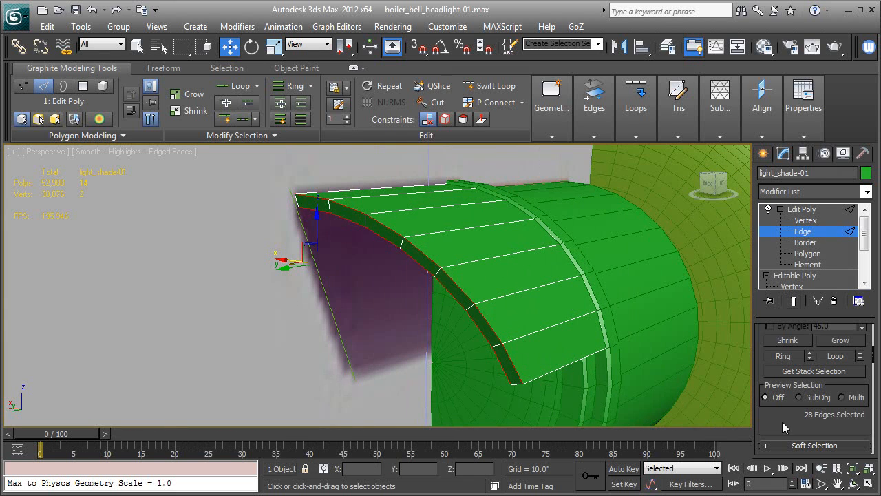
Chamfer the selected edge loops around the shade's slanted front face by 0.163".
scroll(782, 422, down, 3)
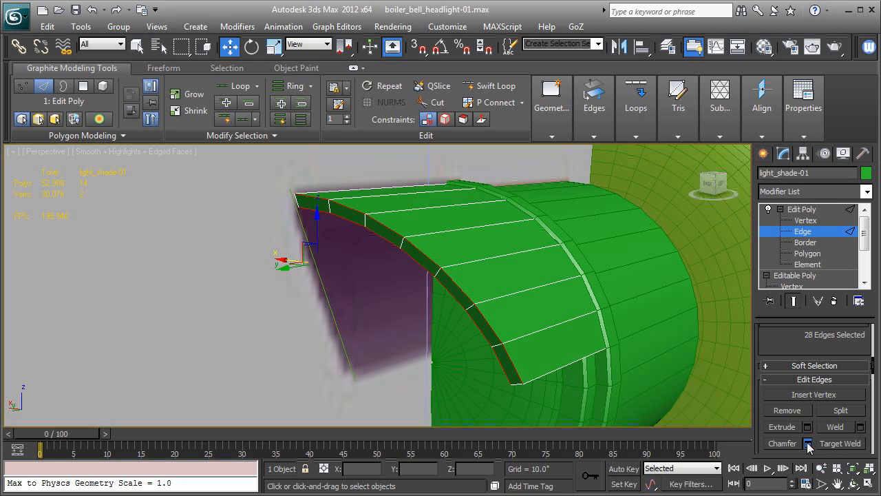
click(808, 445)
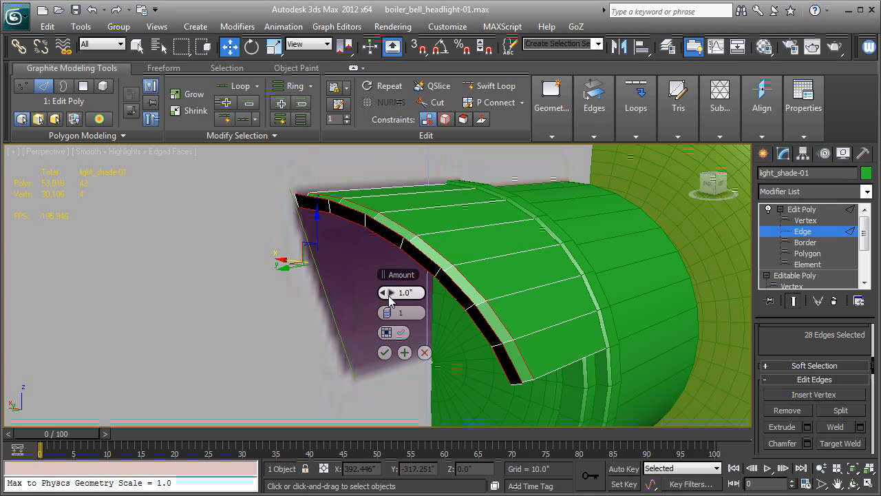
right_click(390, 294)
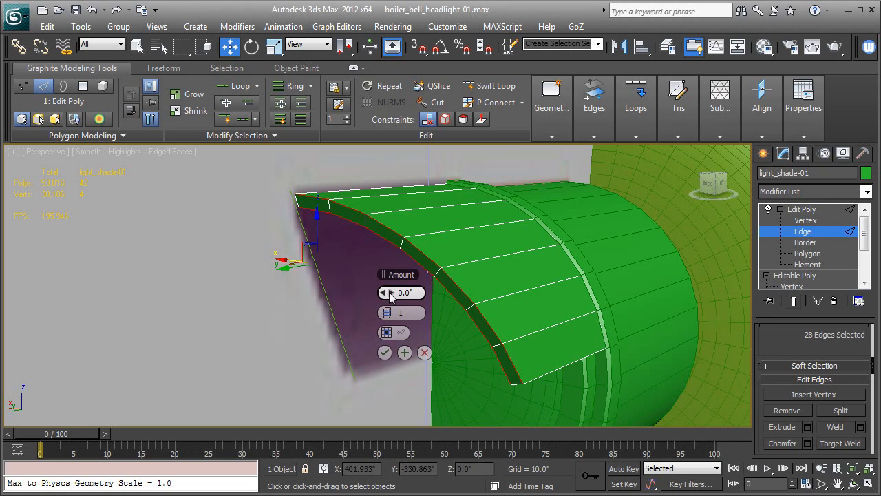
drag(390, 292, 390, 292)
click(389, 292)
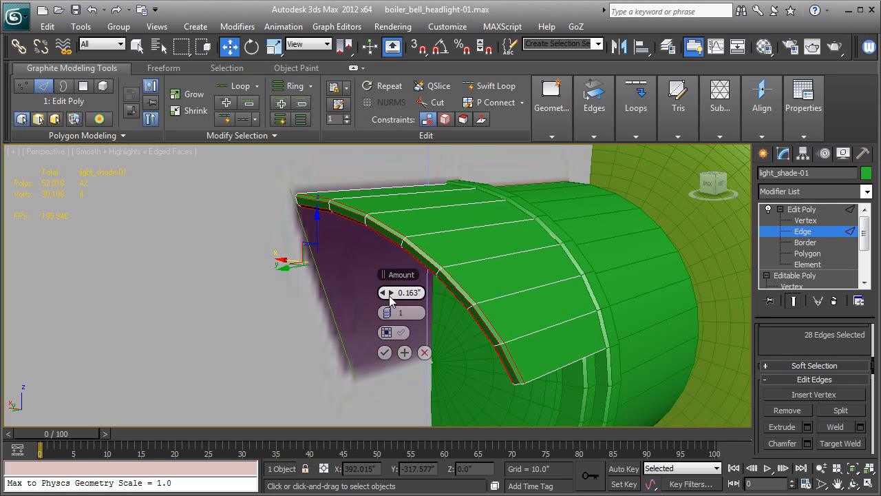
click(385, 350)
Chamfer the short end edges at both lower front corners of the shade by 0.163" with 2 segments, then leave edge editing.
alt+middle_drag(443, 370, 426, 311)
scroll(426, 311, up, 2)
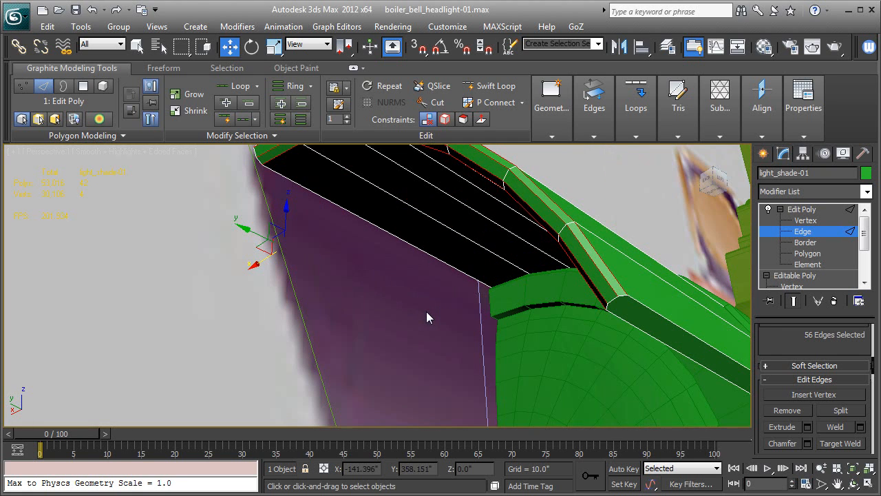
click(610, 303)
ctrl+click(619, 306)
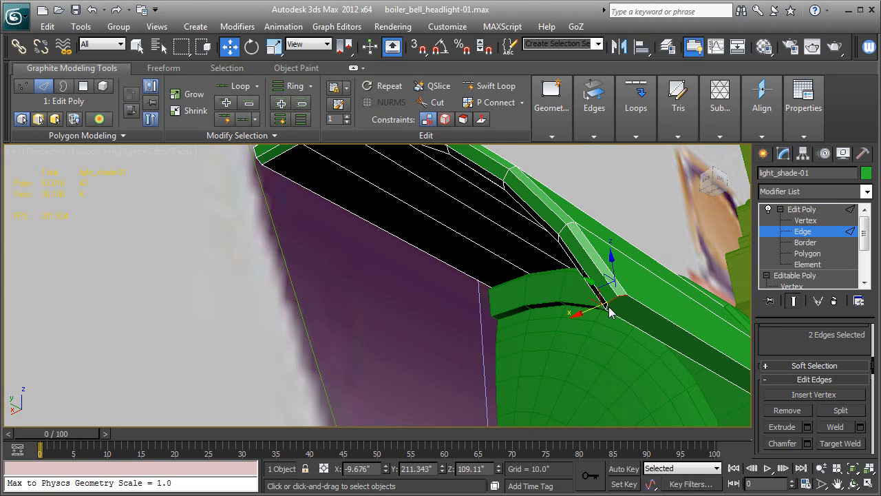
ctrl+click(610, 312)
alt+middle_drag(249, 278, 398, 295)
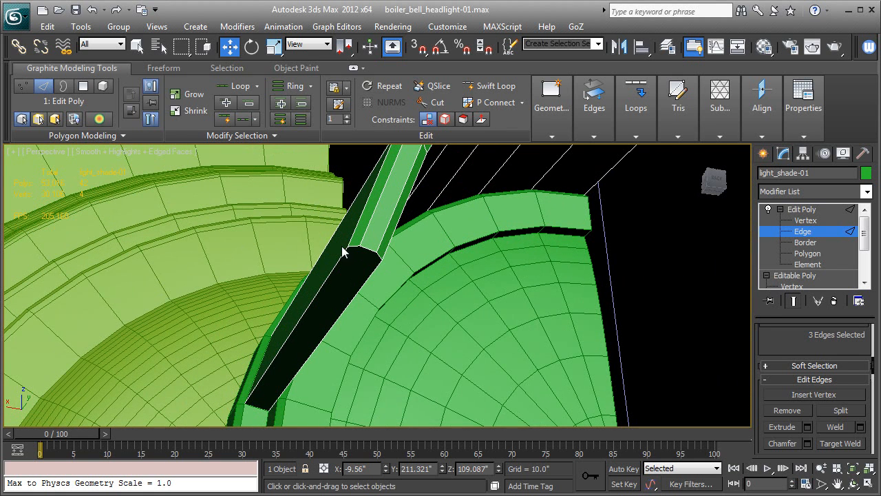
ctrl+click(382, 262)
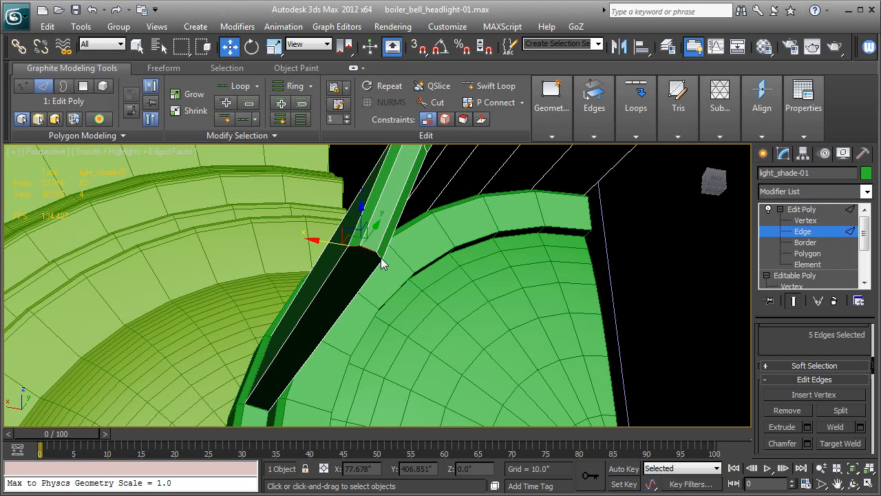
ctrl+click(380, 260)
alt+middle_drag(486, 283, 376, 268)
scroll(465, 280, down, 5)
scroll(266, 259, up, 4)
scroll(467, 299, up, 4)
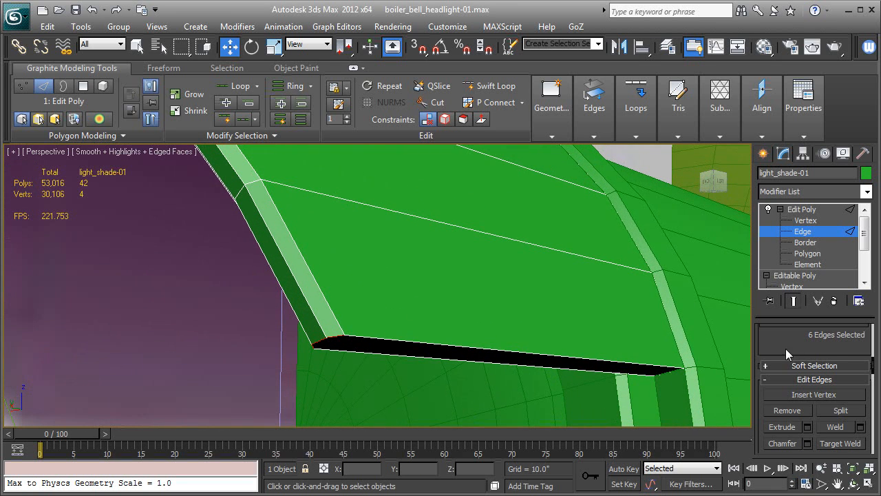
scroll(785, 348, down, 1)
click(808, 423)
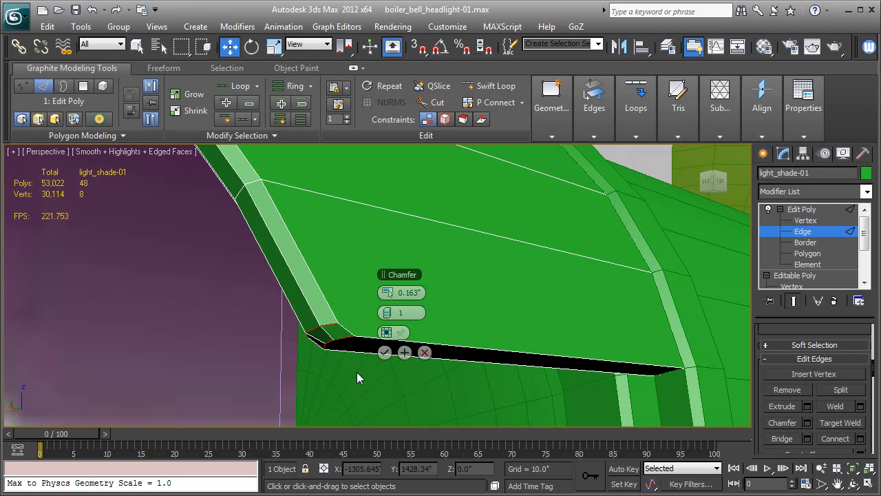
click(392, 313)
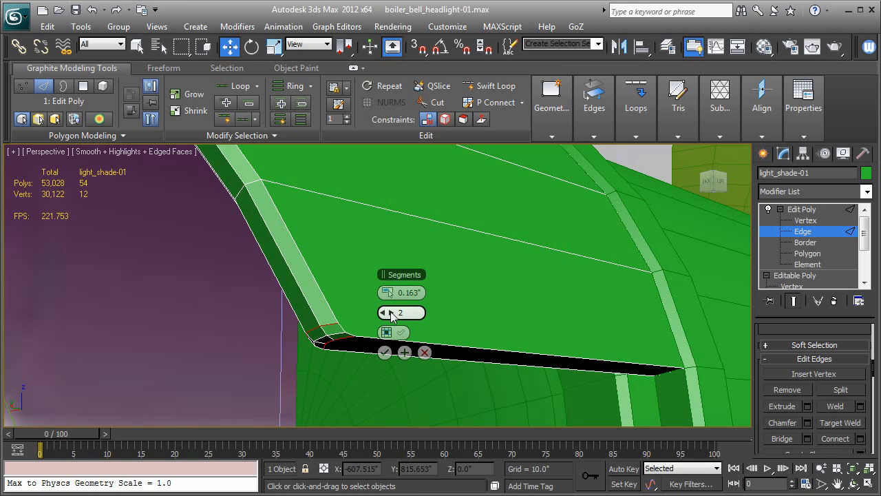
click(385, 354)
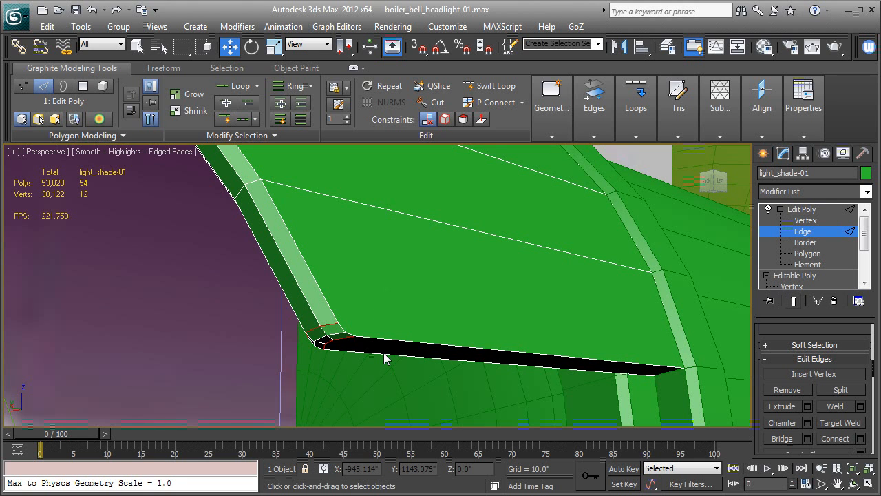
click(808, 234)
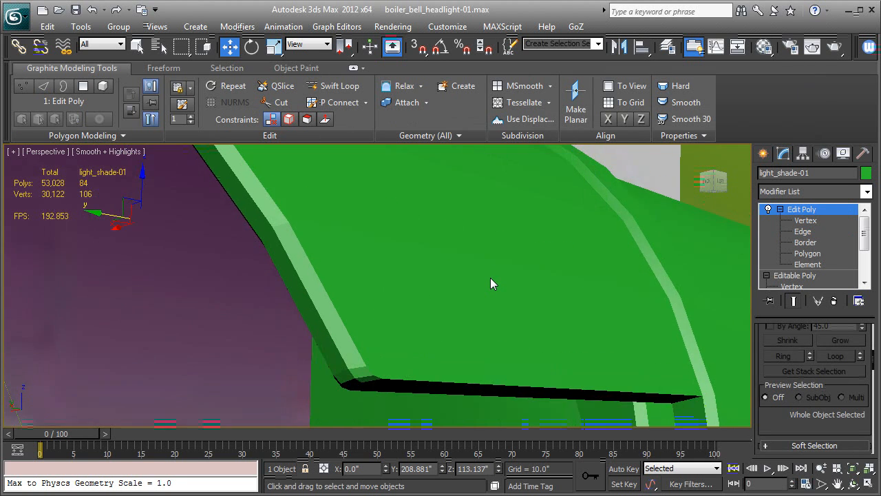
Add a Smooth modifier to light_shade-01 and enable Auto Smooth.
scroll(490, 277, down, 5)
alt+middle_drag(490, 278, 476, 305)
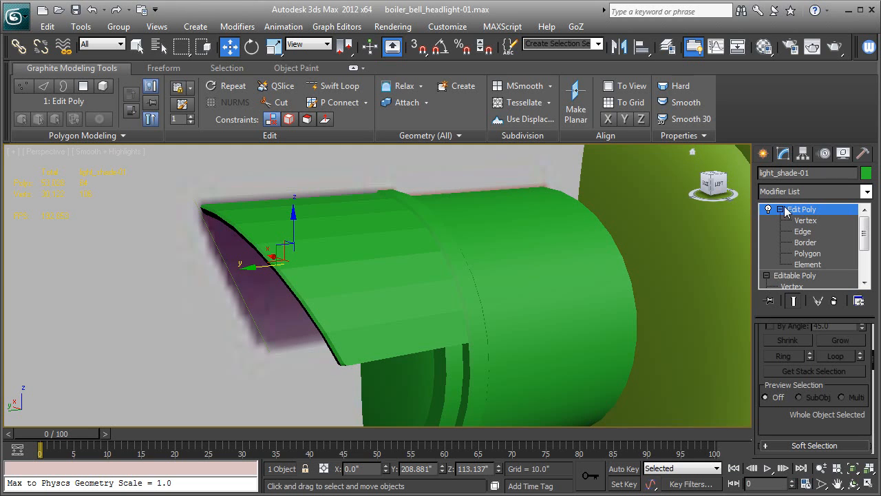
click(803, 194)
key(s)
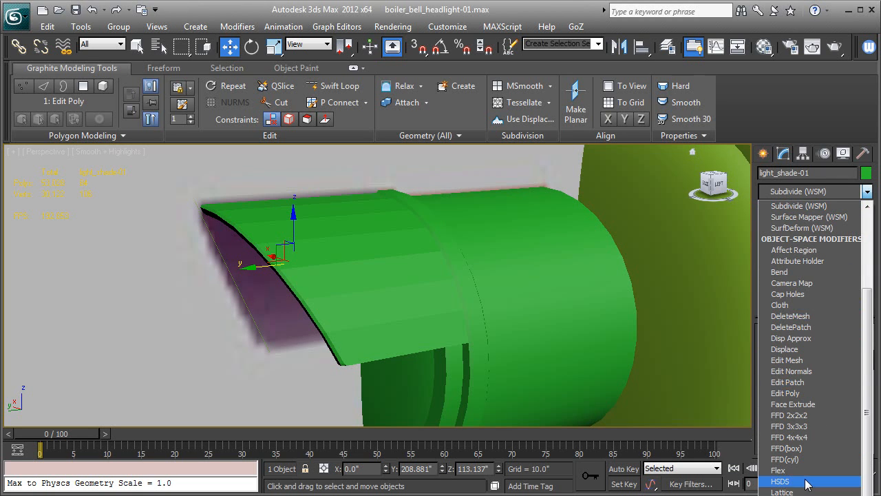
scroll(804, 452, down, 1)
scroll(805, 452, down, 2)
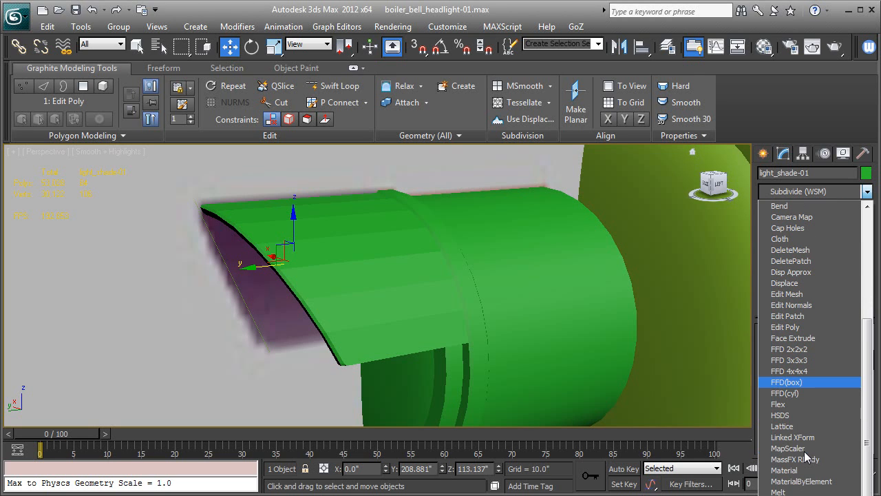
scroll(804, 451, down, 2)
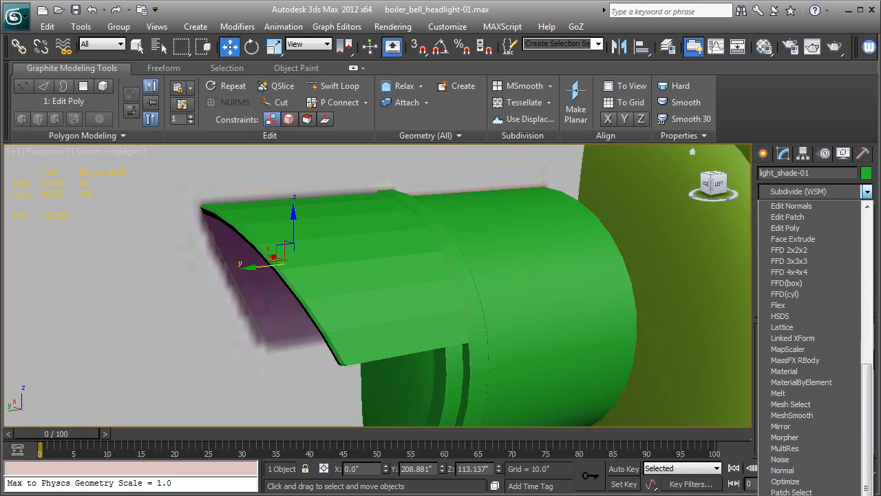
scroll(805, 451, down, 5)
click(785, 351)
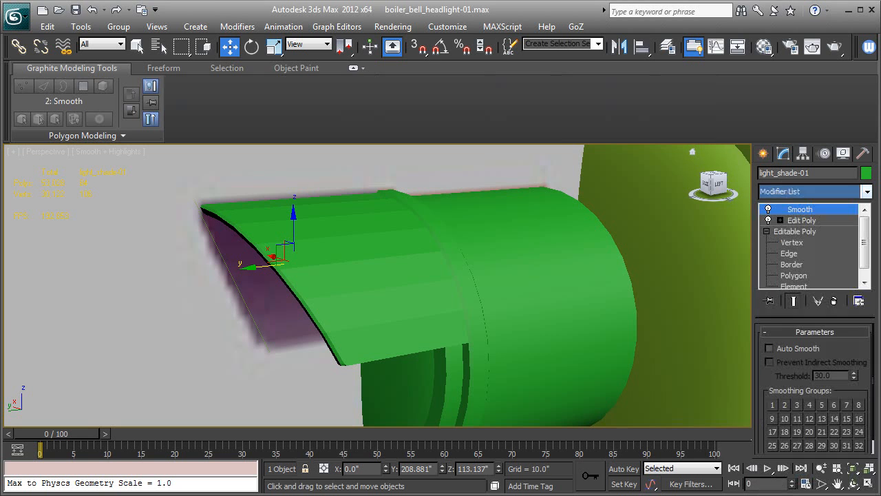
click(770, 348)
alt+middle_drag(440, 378, 498, 349)
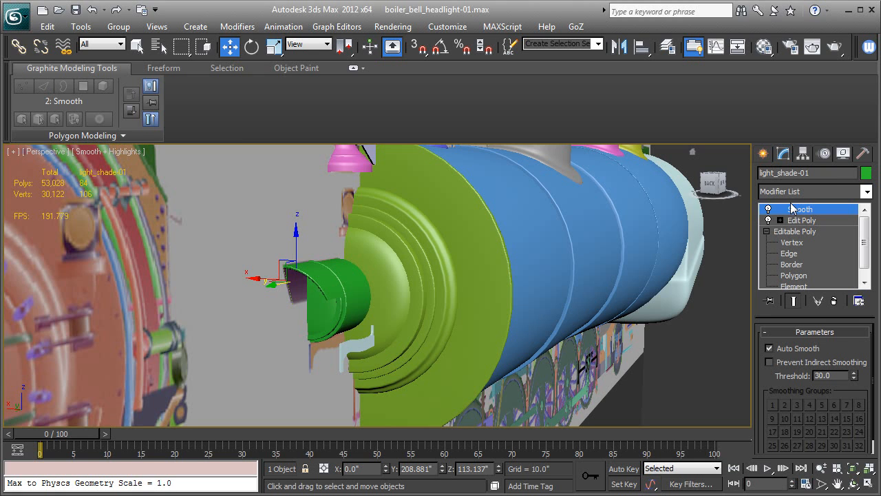
Show edged faces and move the bracket Line004 along X toward the headlight's centre, to about X -1.7".
mouse_move(401, 305)
alt+middle_down()
mouse_move(446, 267)
mouse_move(401, 310)
alt+middle_up()
click(393, 313)
scroll(392, 312, up, 5)
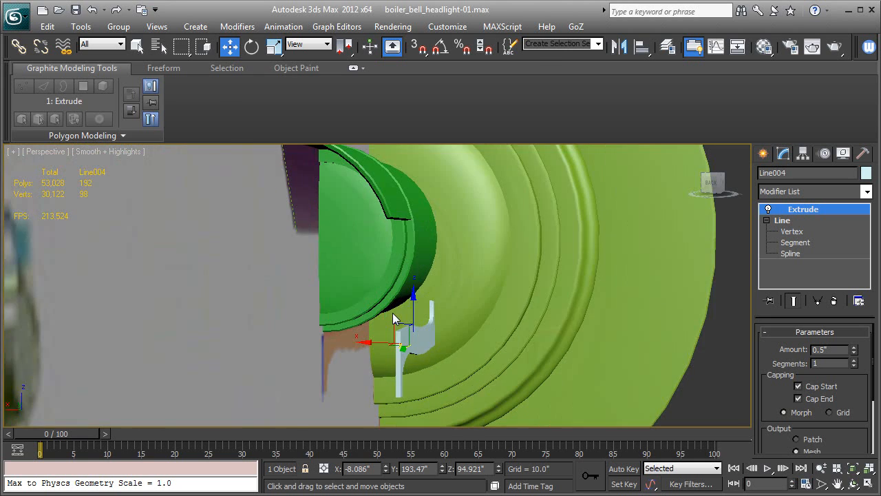
key(F4)
alt+middle_drag(419, 368, 383, 335)
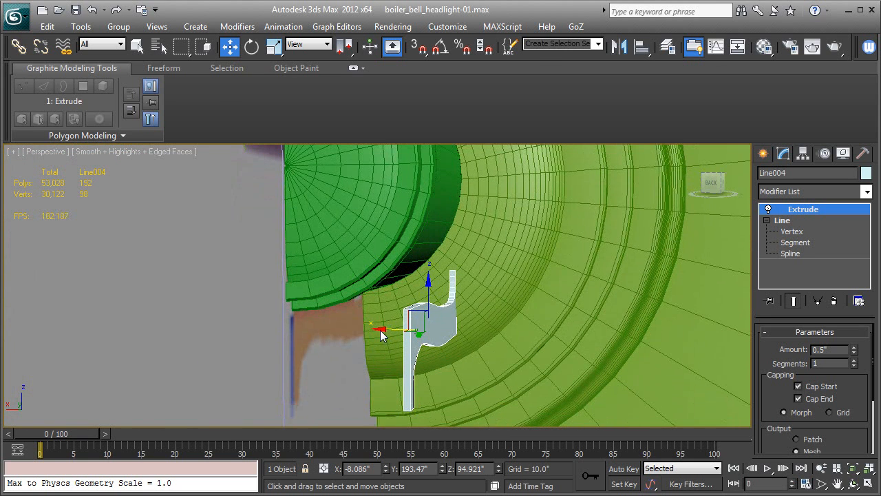
drag(387, 329, 331, 335)
alt+middle_drag(332, 335, 263, 336)
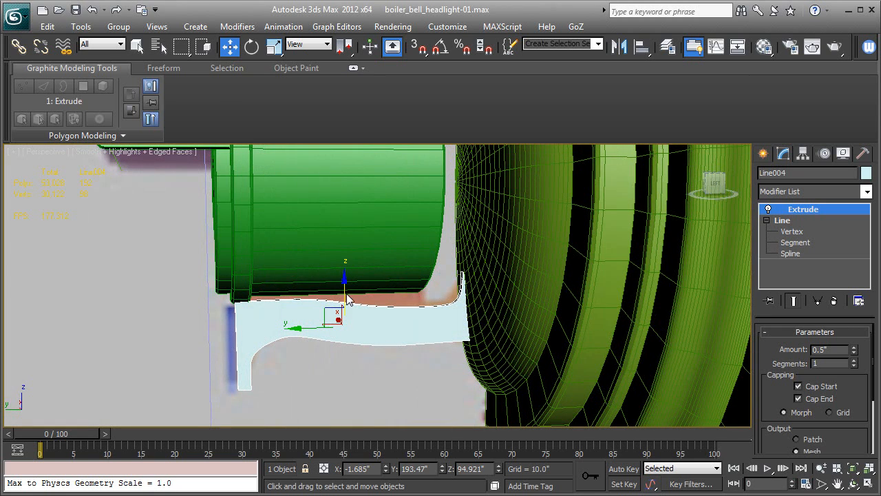
Move the opposite bracket Line005 along X toward the headlight's centre, to about X 2.2".
alt+middle_drag(310, 319, 386, 325)
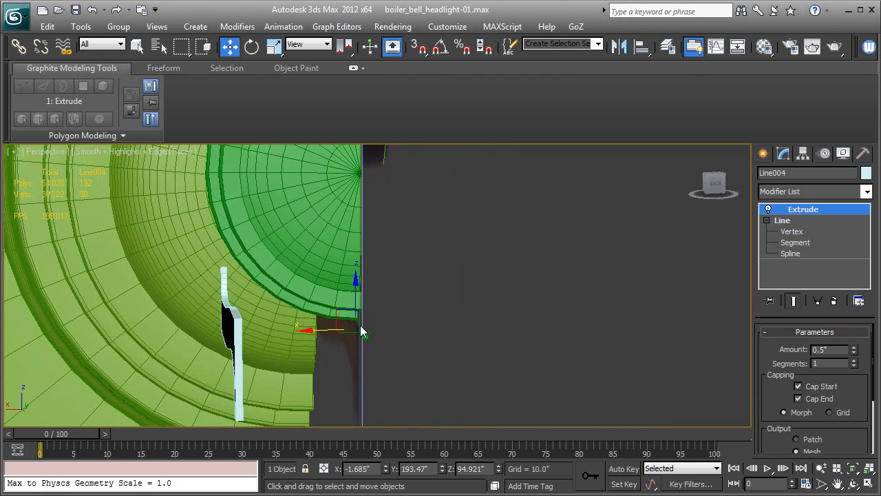
click(224, 336)
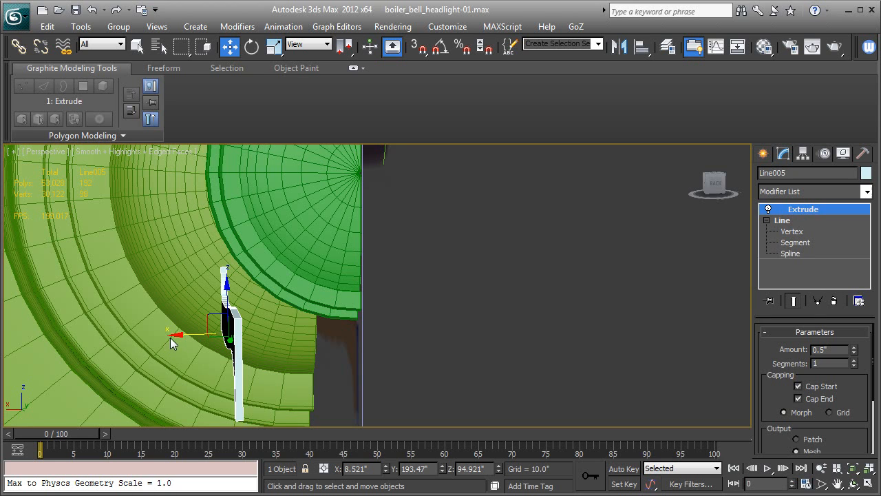
click(194, 337)
key(ctrl+z)
drag(177, 336, 252, 339)
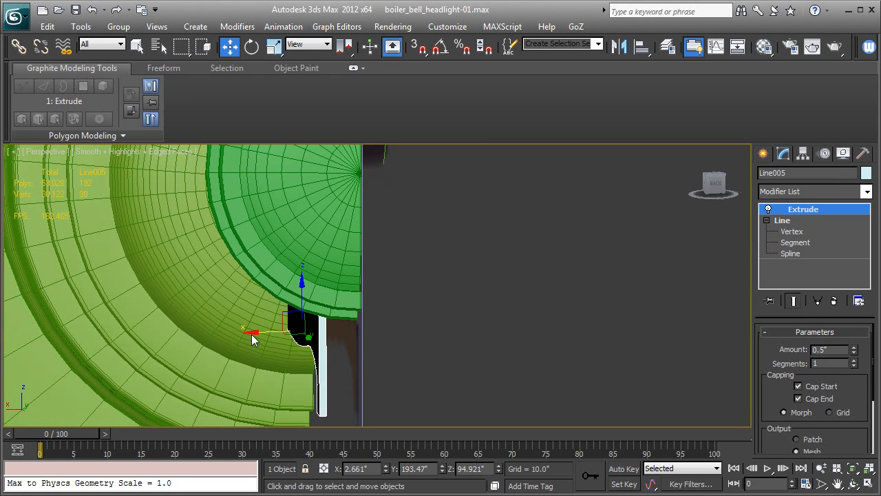
alt+middle_drag(253, 339, 295, 334)
drag(260, 332, 265, 331)
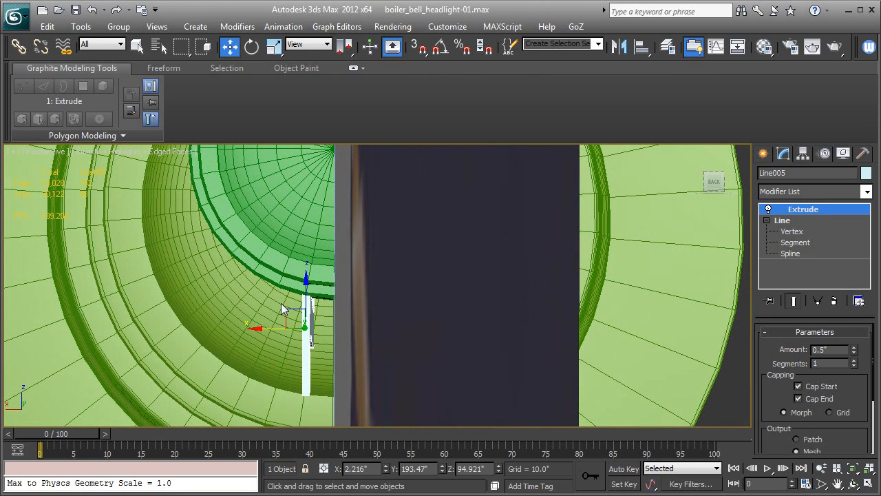
Select both headlight brackets together and inspect their fit under the headlight from the side.
alt+middle_drag(315, 327, 232, 367)
ctrl+click(277, 347)
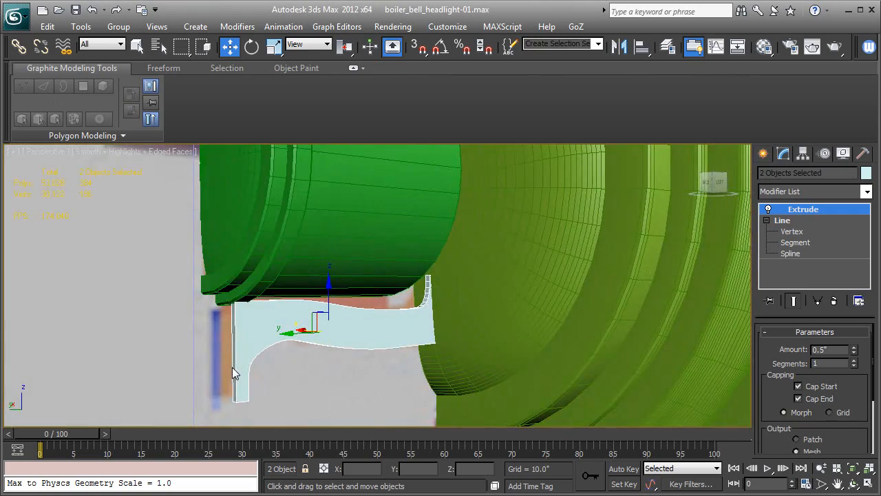
alt+middle_drag(330, 296, 339, 340)
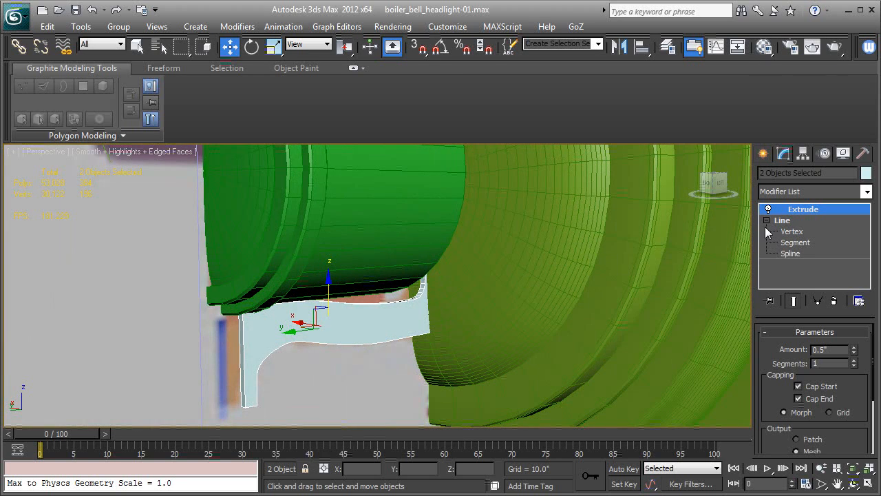
right_click(803, 213)
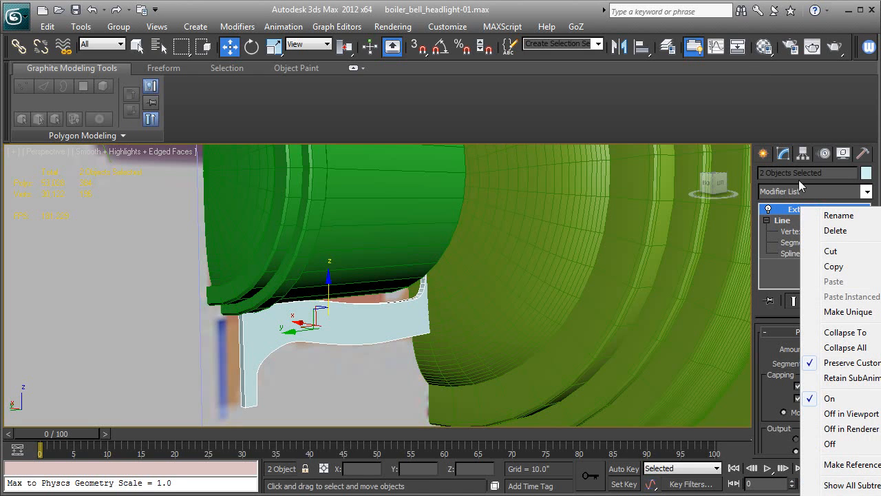
click(569, 15)
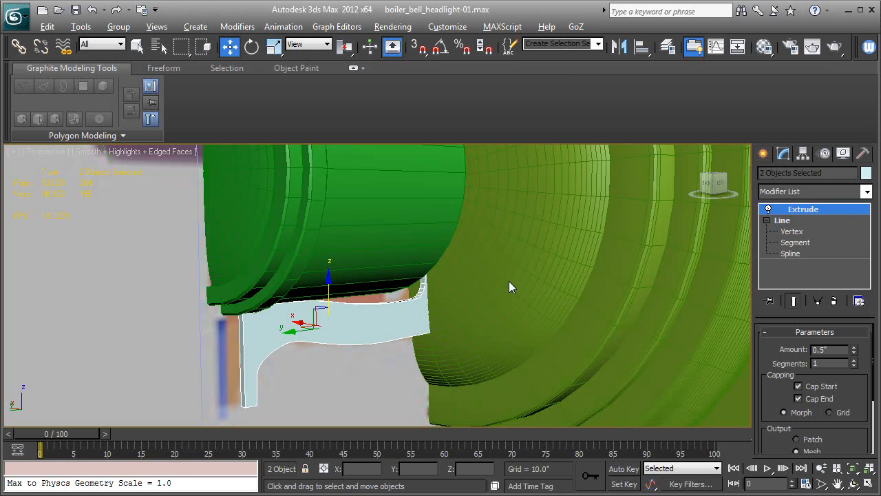
alt+middle_drag(509, 281, 488, 297)
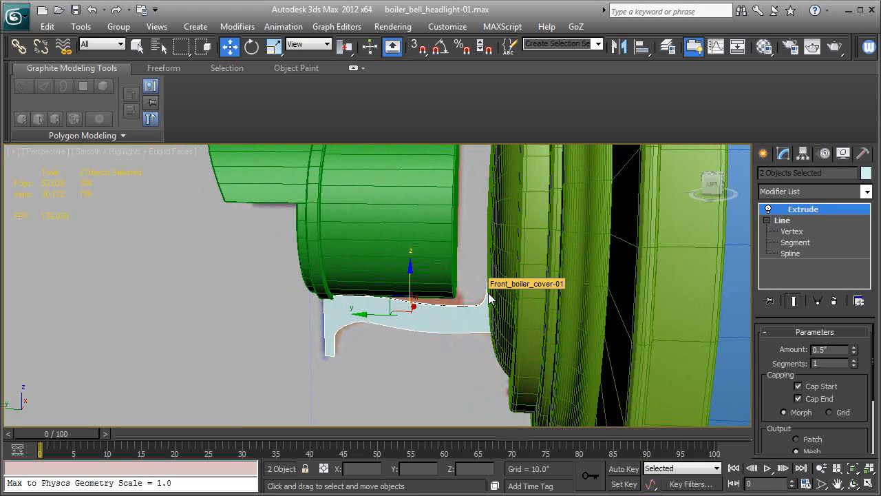